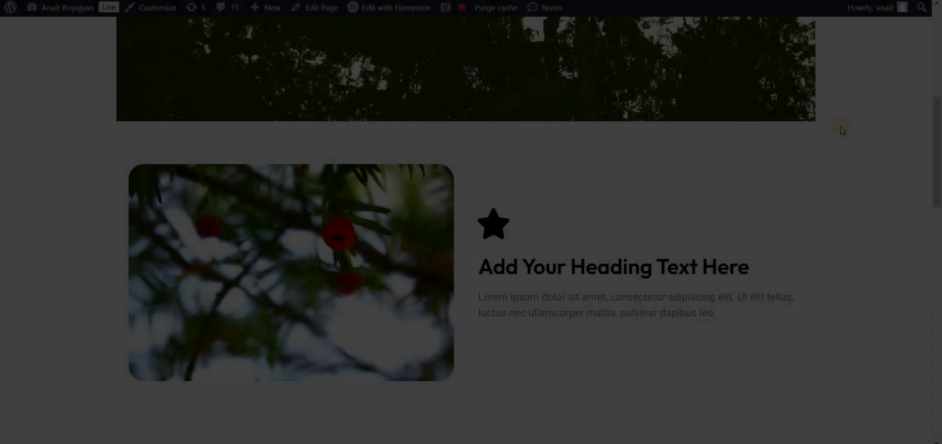
# Insert an empty container between the two image containers, just above the bare-tree image
pyautogui.scroll(-3, 841, 126)
pyautogui.scroll(-6, 841, 125)
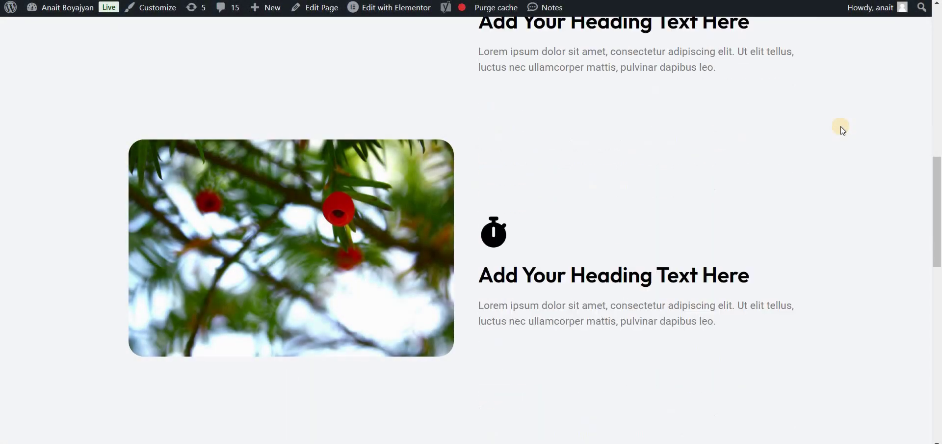
pyautogui.scroll(-3, 841, 126)
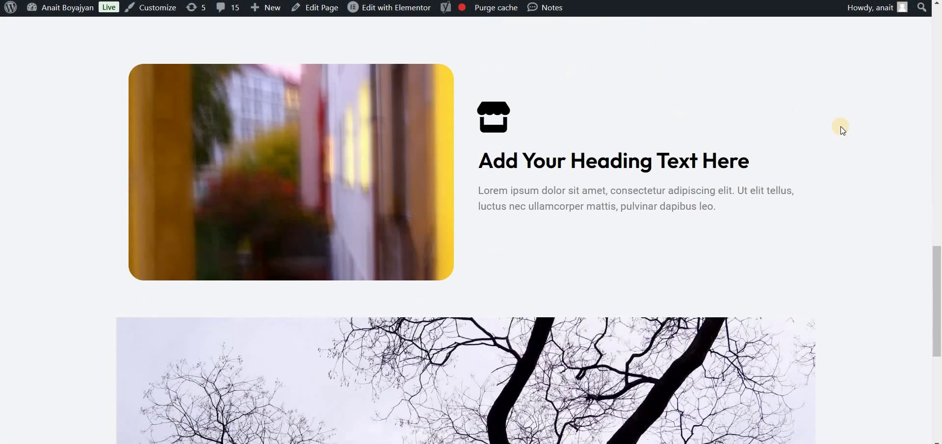
pyautogui.scroll(8, 841, 126)
pyautogui.scroll(2, 841, 126)
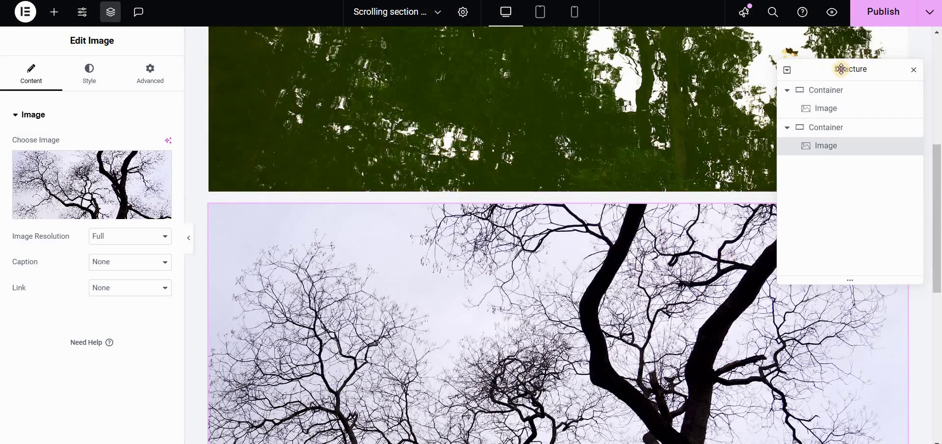
pyautogui.moveTo(837, 68); pyautogui.dragTo(840, 71)
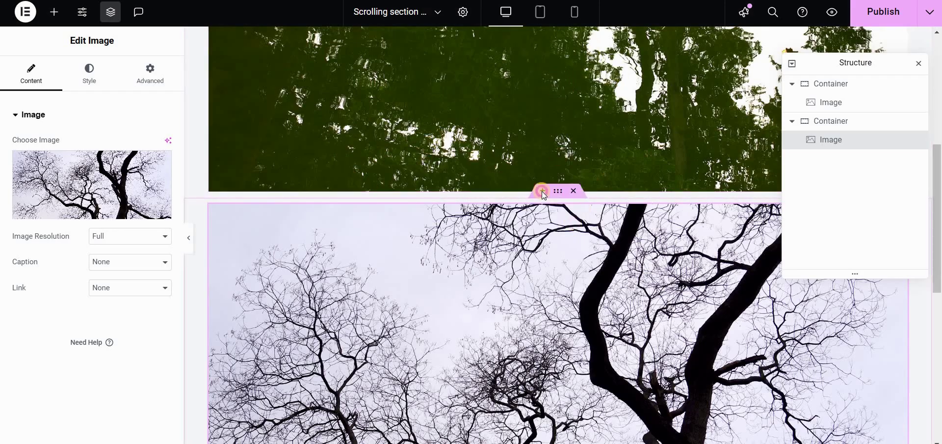
pyautogui.click(542, 190)
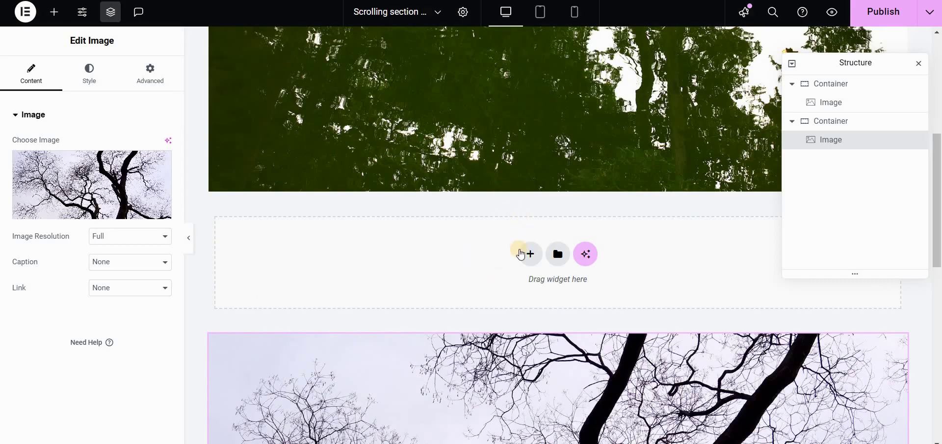
# Drop a Container into the new section and another Container inside it
pyautogui.click(529, 253)
pyautogui.moveTo(90, 234); pyautogui.dragTo(391, 248)
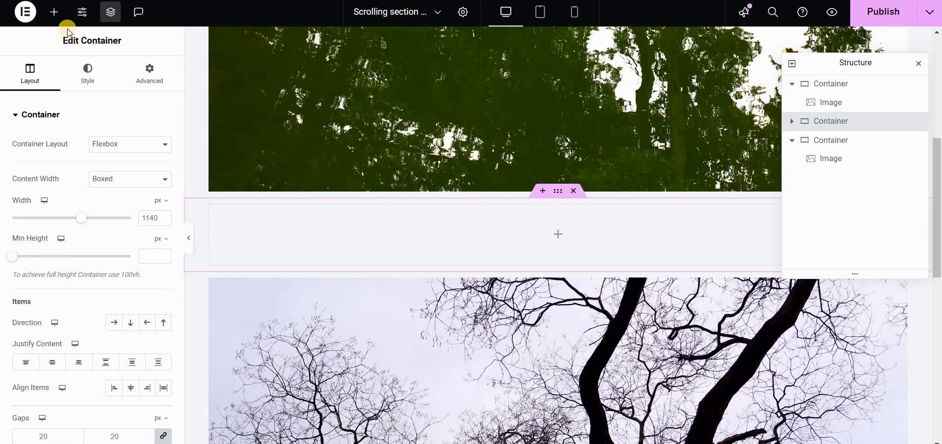
pyautogui.click(57, 20)
pyautogui.moveTo(49, 231); pyautogui.dragTo(348, 230)
# Rename the inner container 'First slide' and nest another Container inside it
pyautogui.click(833, 140)
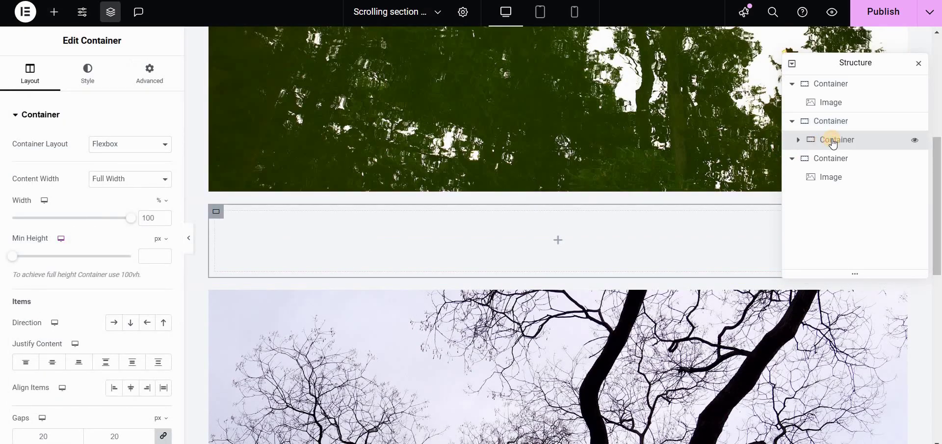
pyautogui.write('First slide')
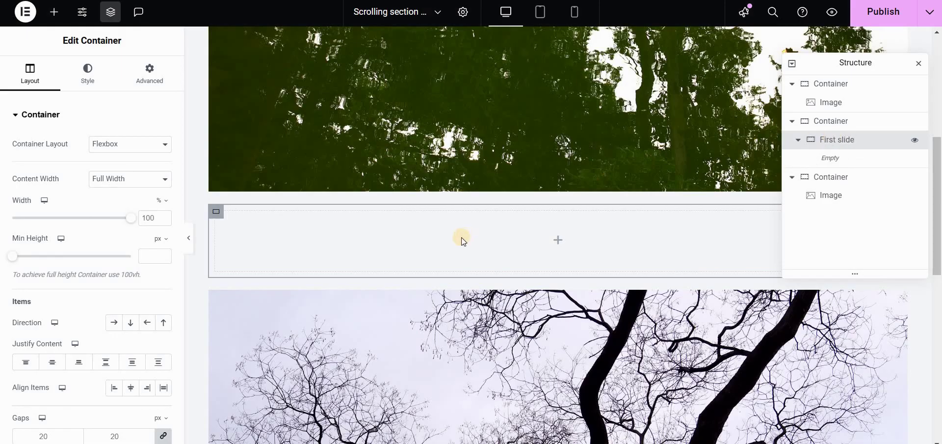
pyautogui.moveTo(461, 240)
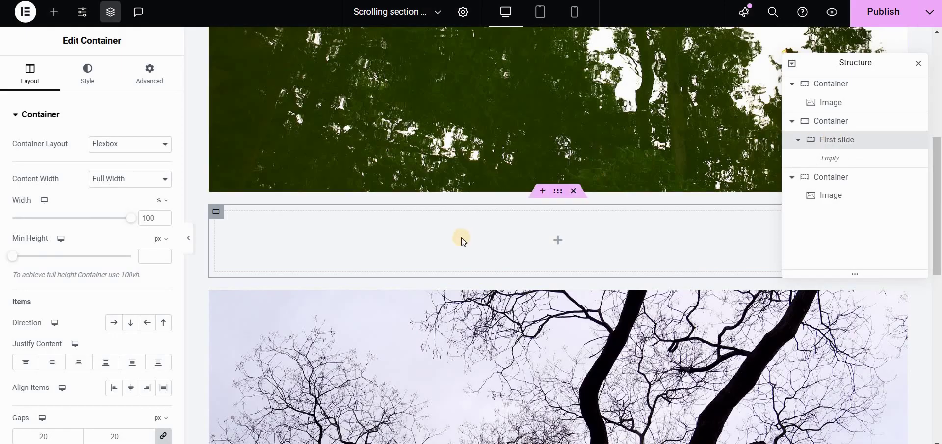
pyautogui.click(54, 13)
pyautogui.moveTo(49, 233); pyautogui.dragTo(61, 68)
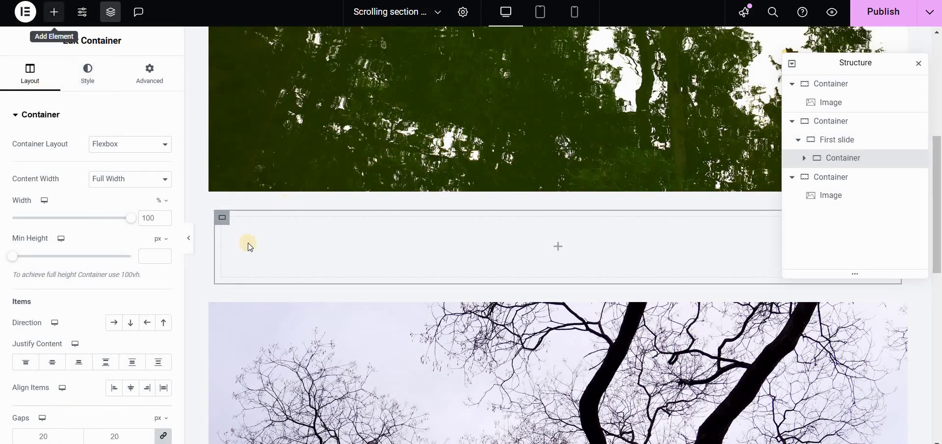
# Duplicate the inner container and set First slide's direction to Row
pyautogui.rightClick(224, 222)
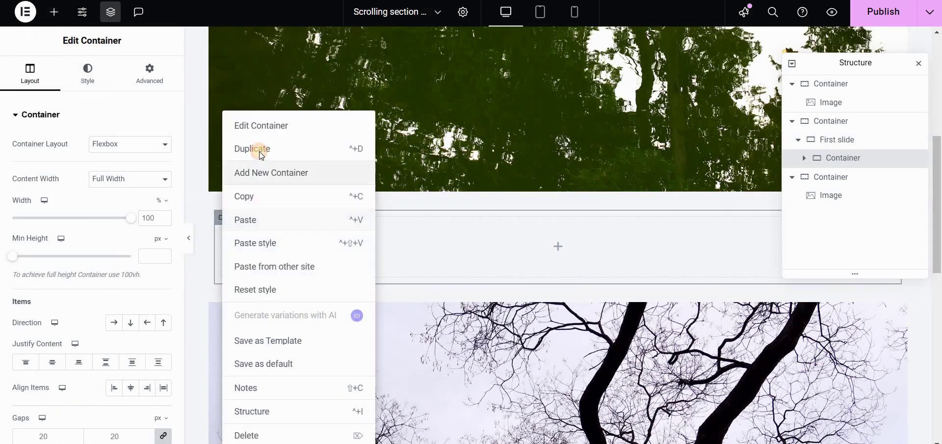
pyautogui.click(252, 148)
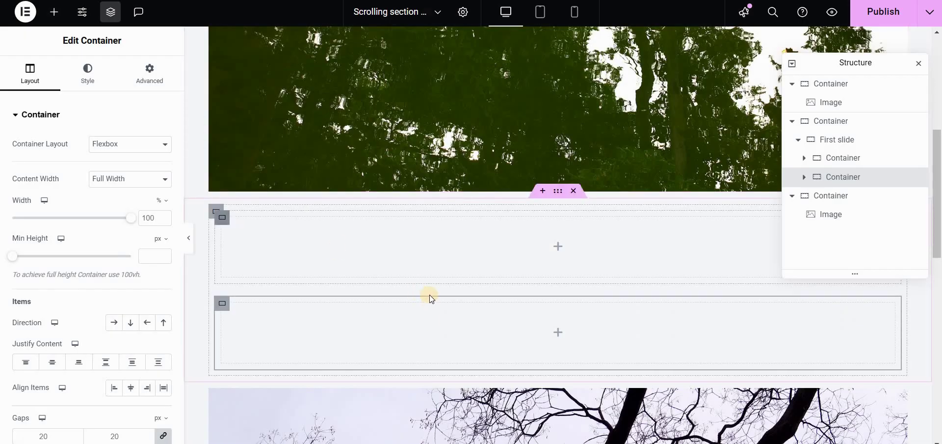
pyautogui.click(840, 143)
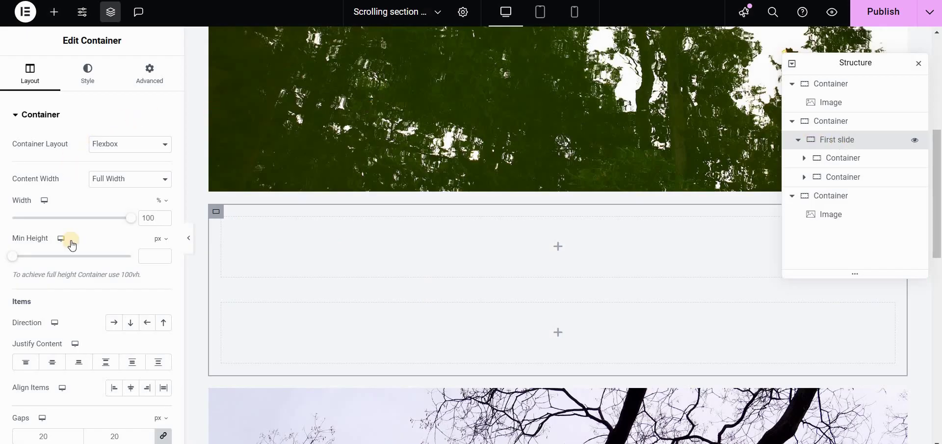
pyautogui.click(113, 323)
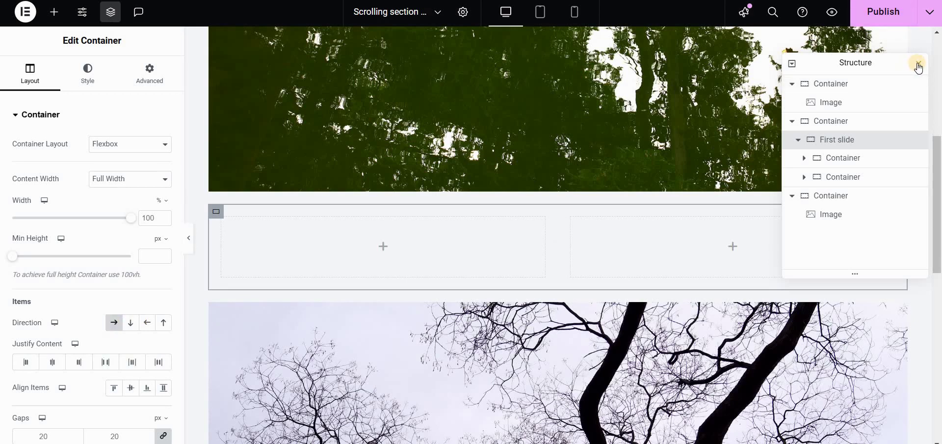
# Reopen the Structure navigator and select First slide's left inner container
pyautogui.hotkey('ctrl', 'i')
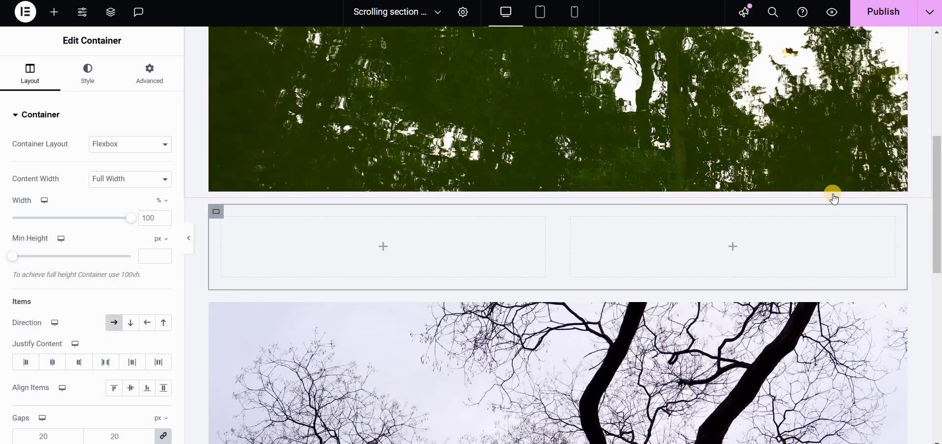
pyautogui.rightClick(833, 196)
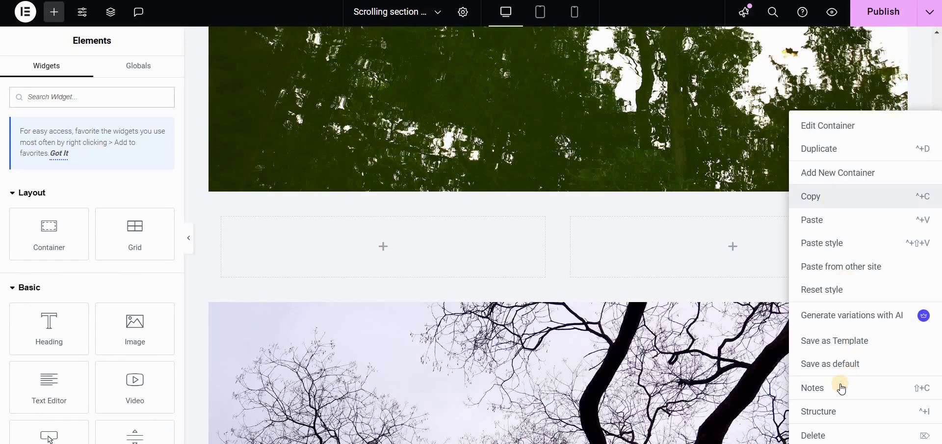
pyautogui.click(828, 105)
pyautogui.hotkey('ctrl', 'i')
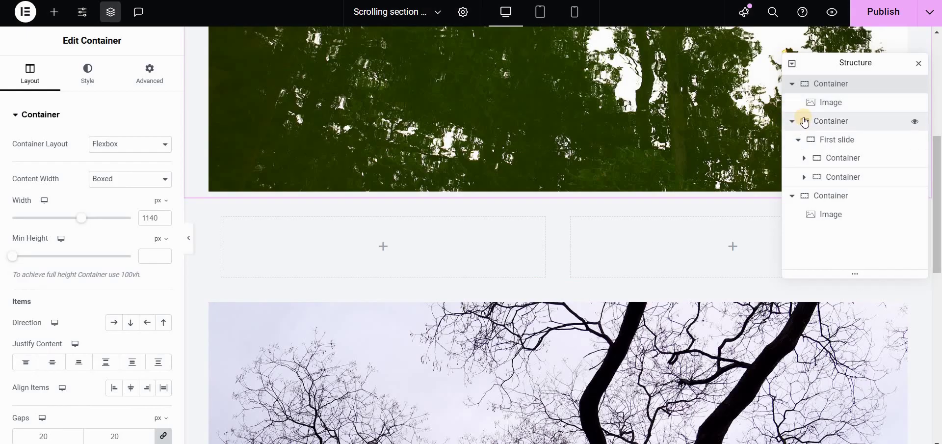
pyautogui.click(833, 141)
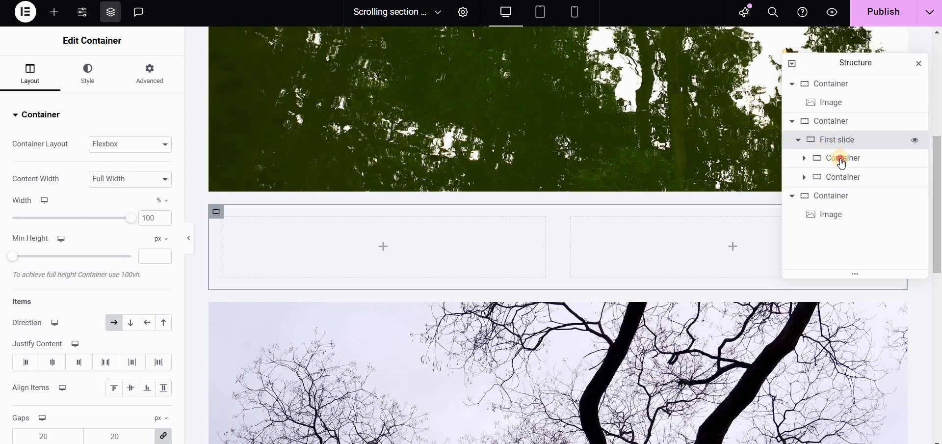
pyautogui.click(805, 160)
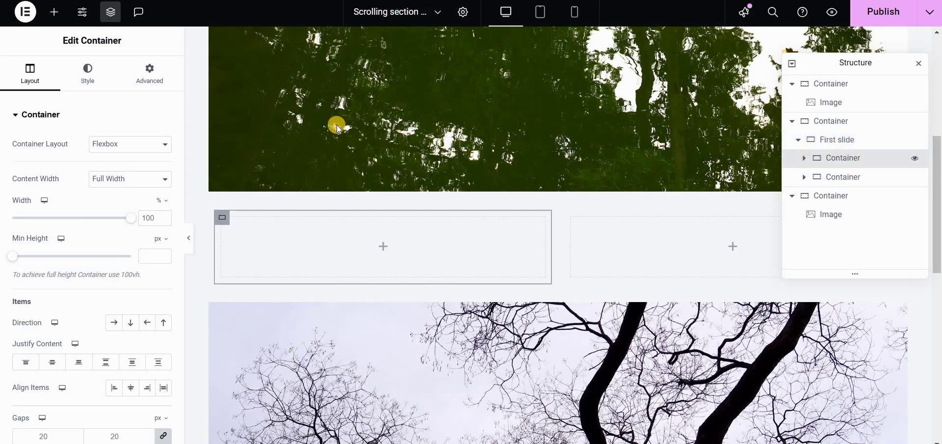
# Add an Image widget with the red-berry photo IMG_9302 at Full resolution to the left container
pyautogui.click(55, 15)
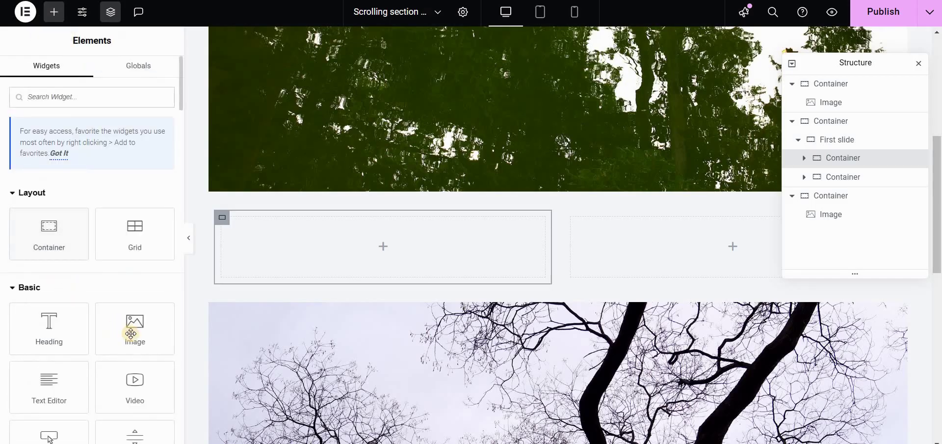
pyautogui.moveTo(131, 334); pyautogui.dragTo(343, 248)
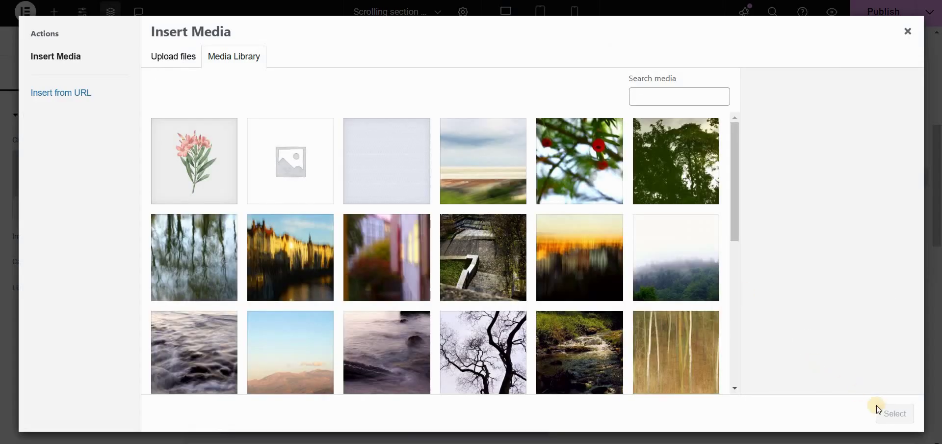
pyautogui.click(579, 160)
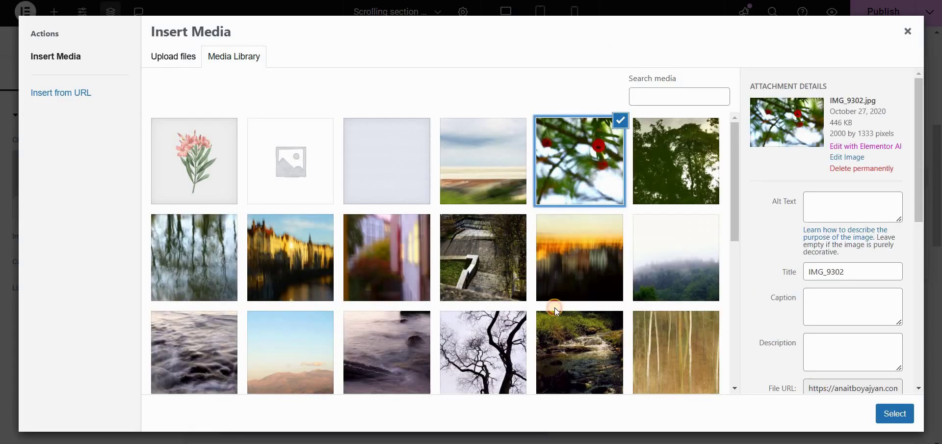
pyautogui.click(894, 413)
pyautogui.click(128, 323)
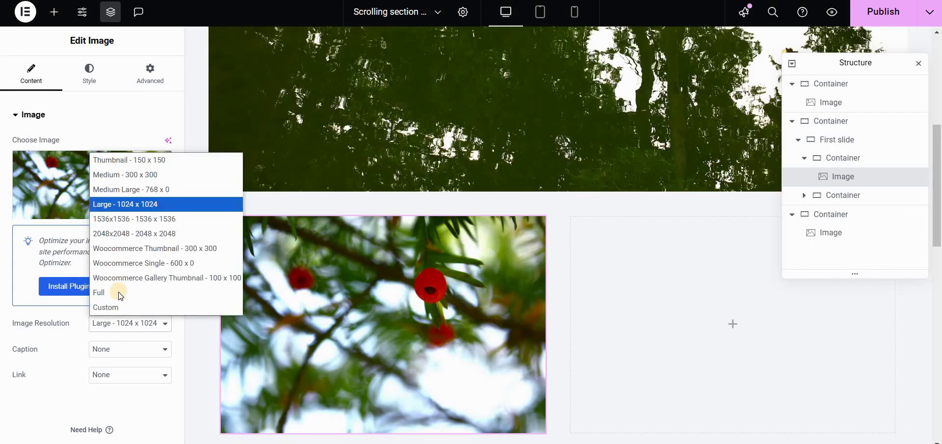
pyautogui.click(97, 290)
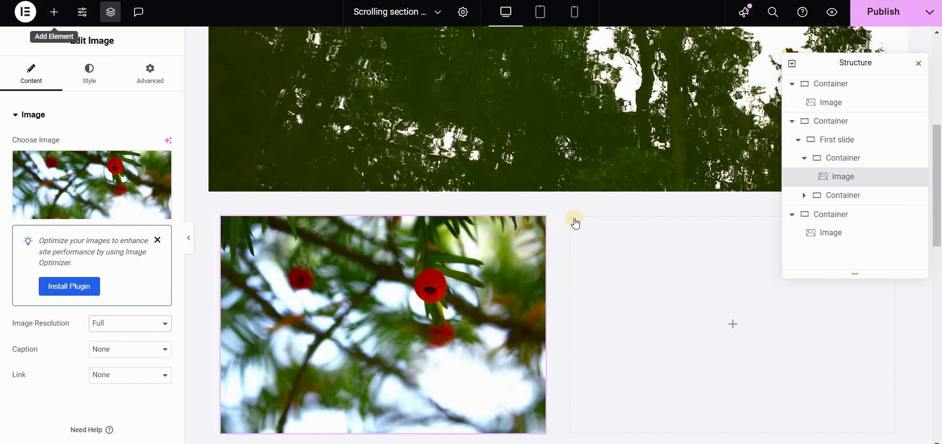
# Add a Heading, a text paragraph and an Icon widget to the right container
pyautogui.click(54, 12)
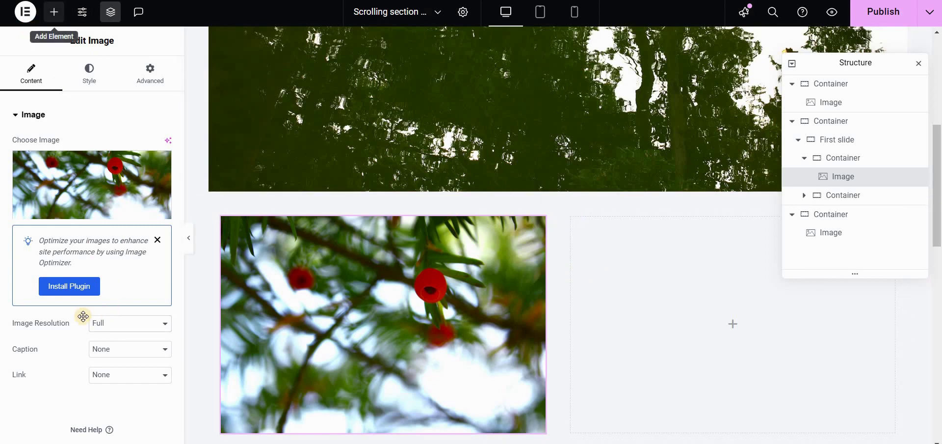
pyautogui.moveTo(63, 329); pyautogui.dragTo(614, 310)
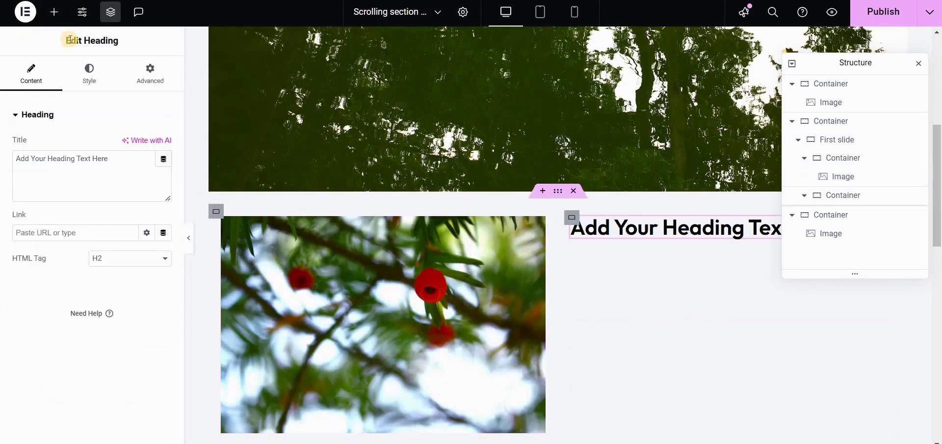
pyautogui.click(54, 15)
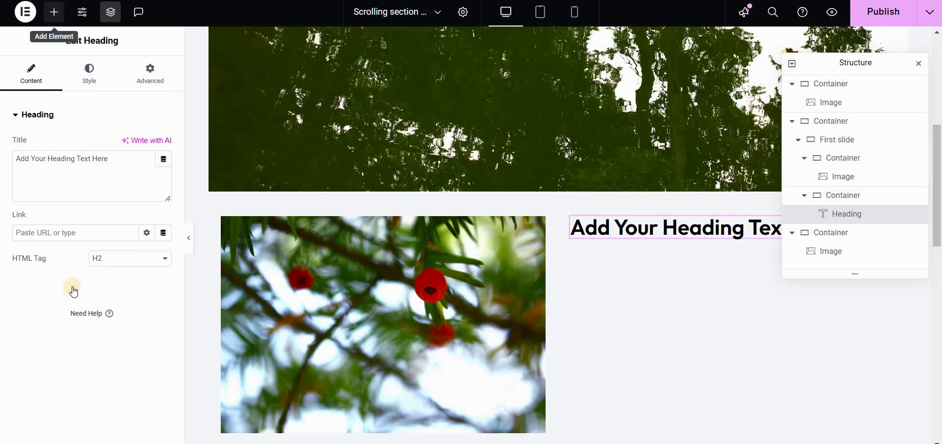
pyautogui.moveTo(49, 326); pyautogui.dragTo(637, 225)
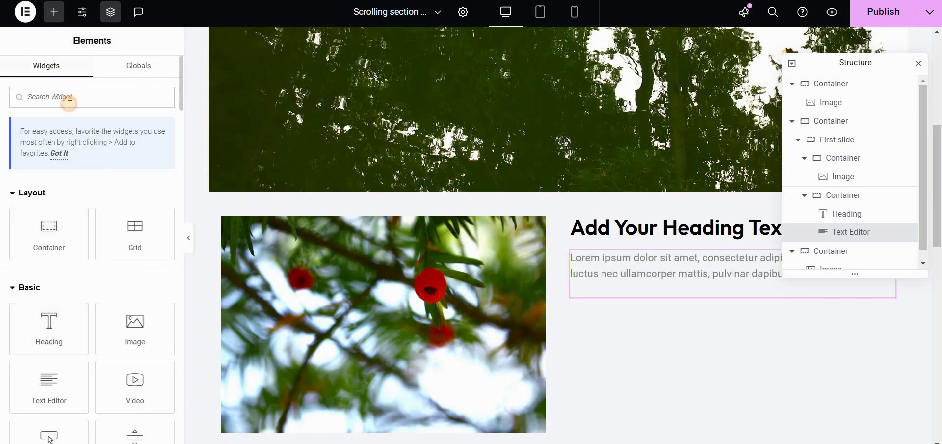
pyautogui.click(69, 104)
pyautogui.write('icon')
pyautogui.moveTo(78, 205); pyautogui.dragTo(643, 221)
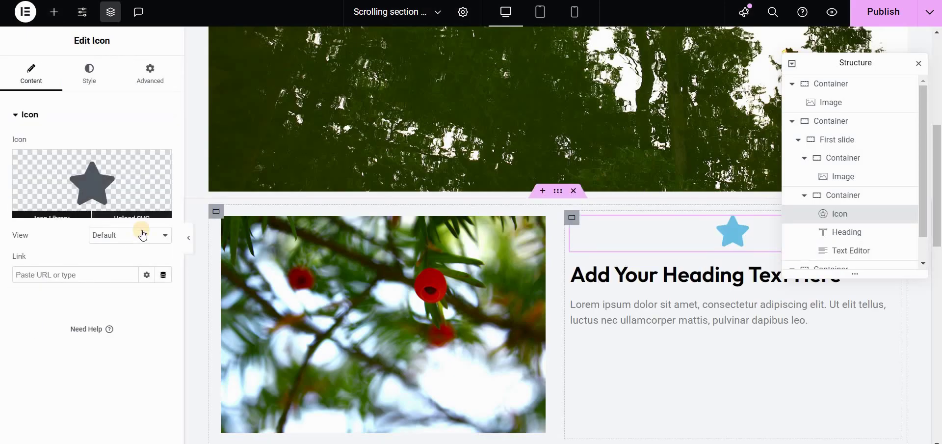
# Align the star icon left and set its primary colour to #000000
pyautogui.click(127, 142)
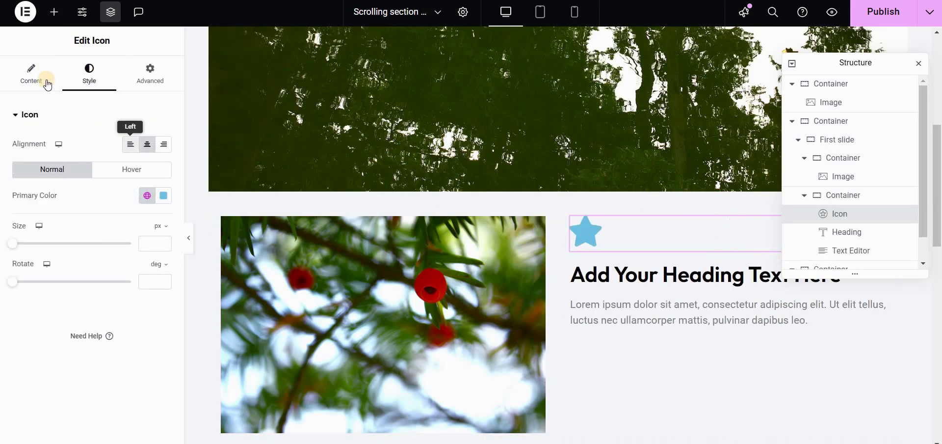
pyautogui.click(44, 80)
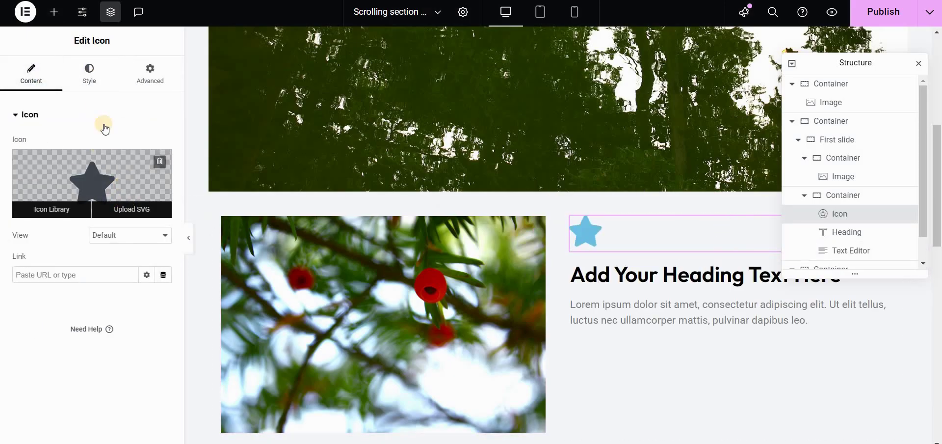
pyautogui.click(89, 74)
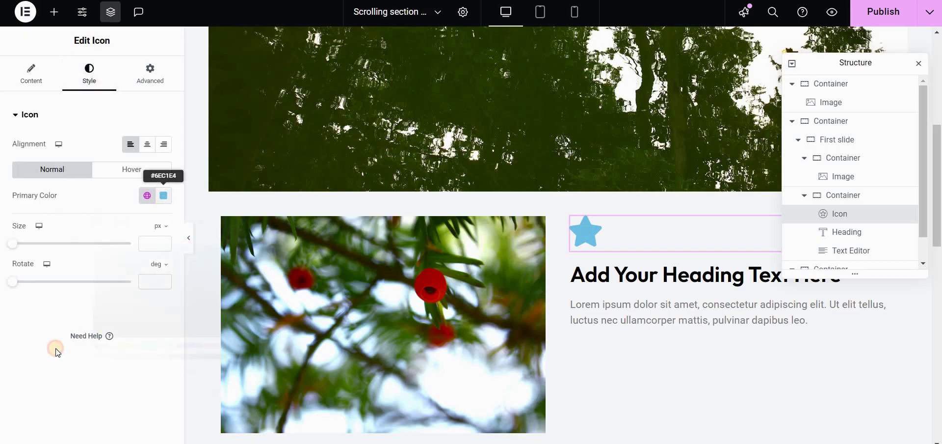
pyautogui.click(163, 196)
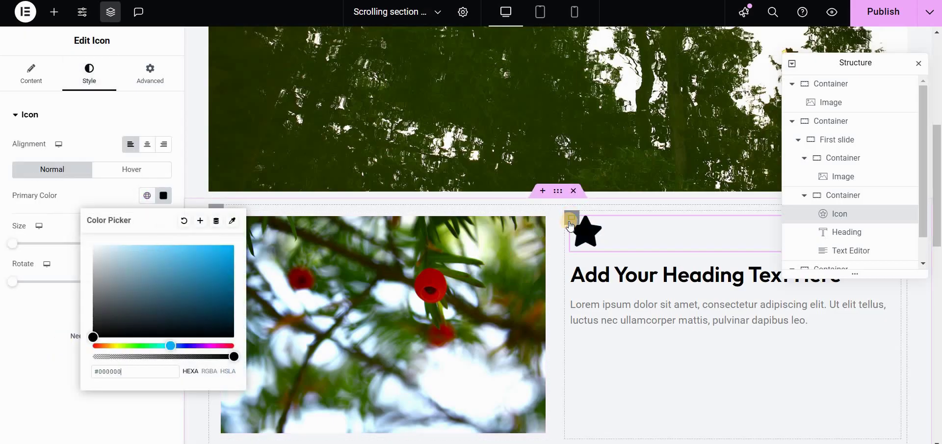
pyautogui.click(575, 219)
pyautogui.scroll(-1, 564, 152)
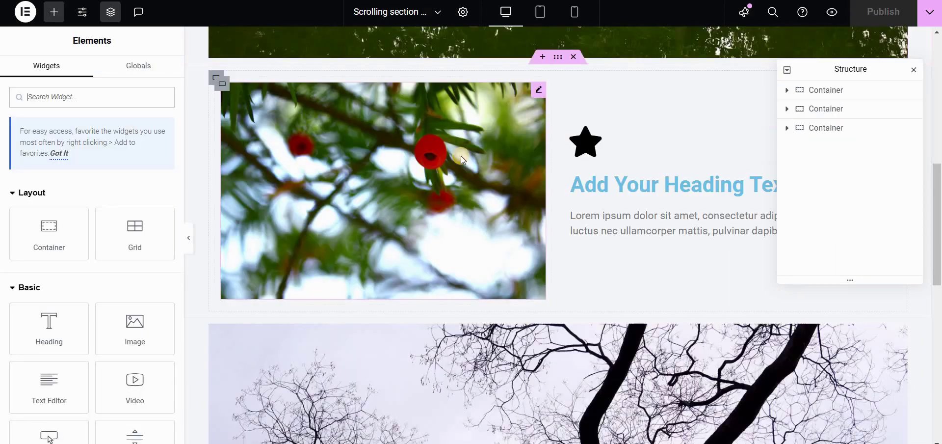
# Enter the CSS class first-screen in the red-berry image's Advanced settings
pyautogui.click(452, 158)
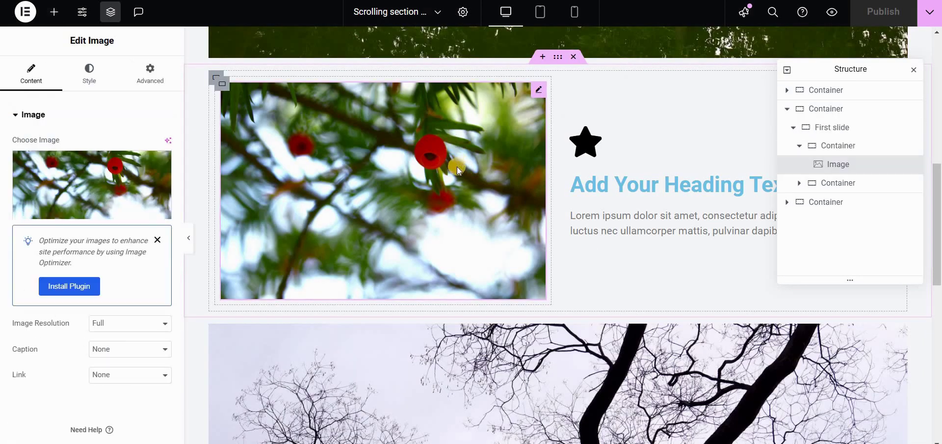
pyautogui.click(153, 83)
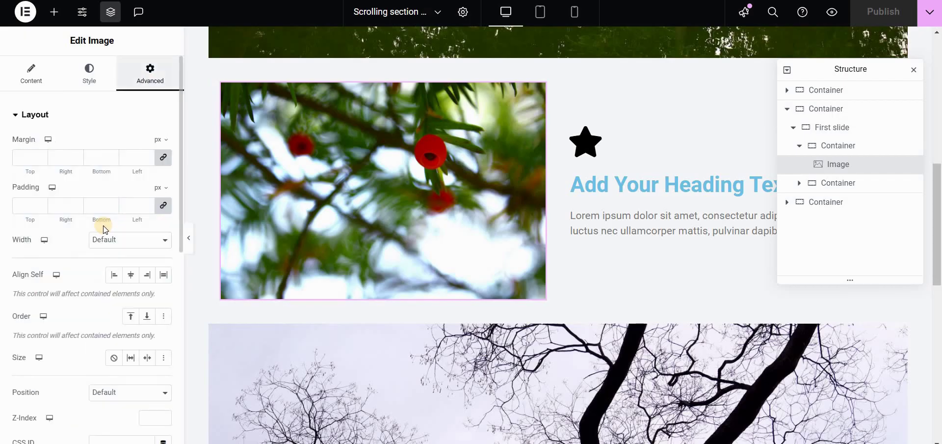
pyautogui.scroll(-3, 105, 352)
pyautogui.click(105, 348)
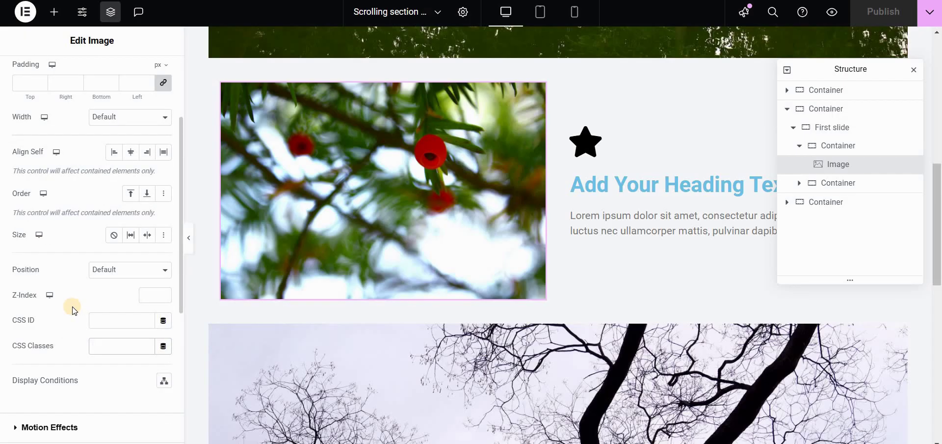
pyautogui.write('first-screen')
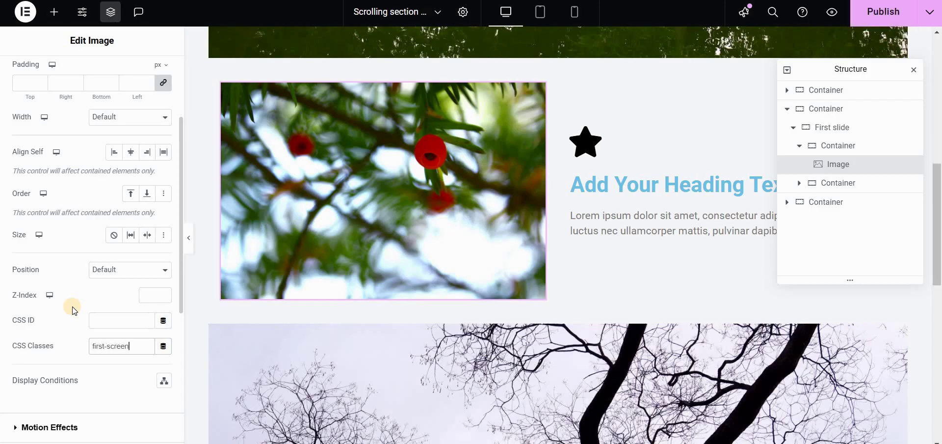
pyautogui.scroll(-4, 69, 304)
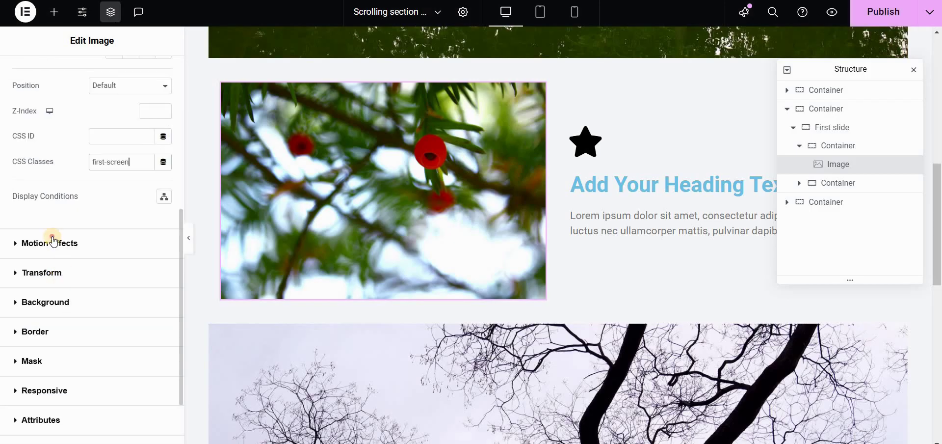
# Make the image sticky at Top, enabled on Desktop only
pyautogui.click(93, 242)
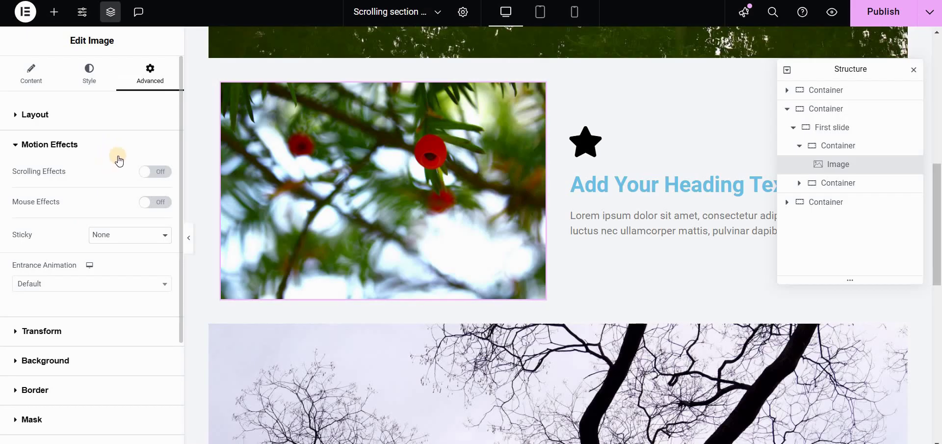
pyautogui.click(114, 236)
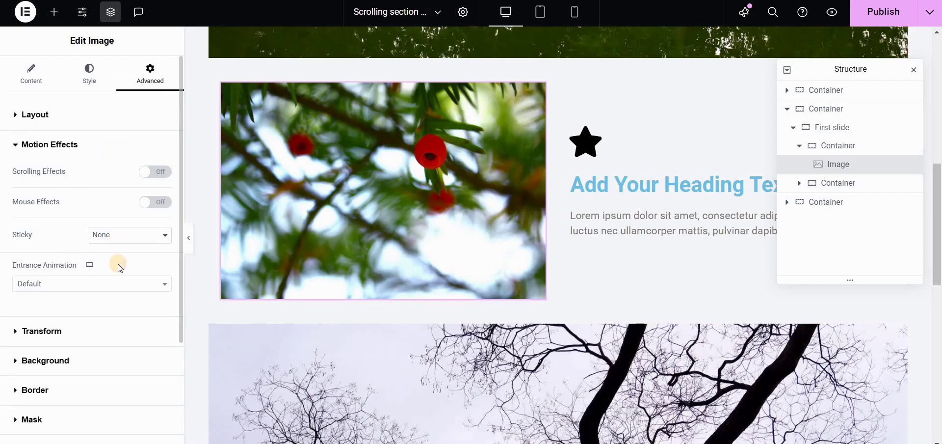
pyautogui.click(119, 266)
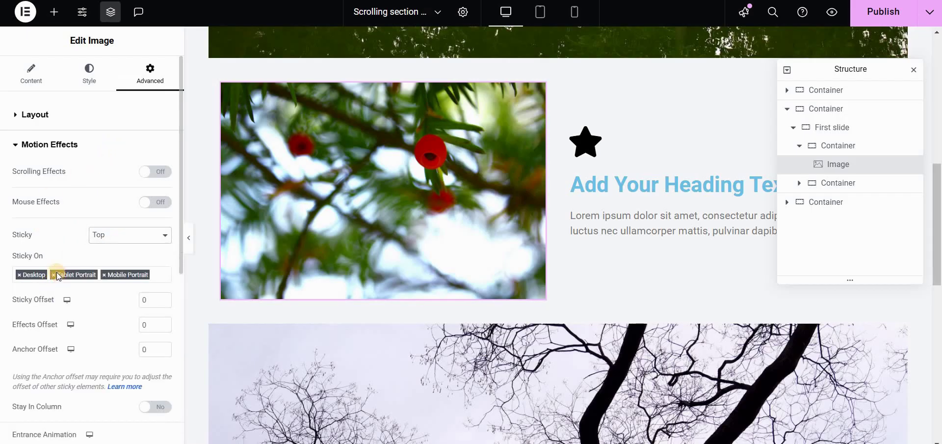
pyautogui.click(54, 275)
pyautogui.click(54, 275)
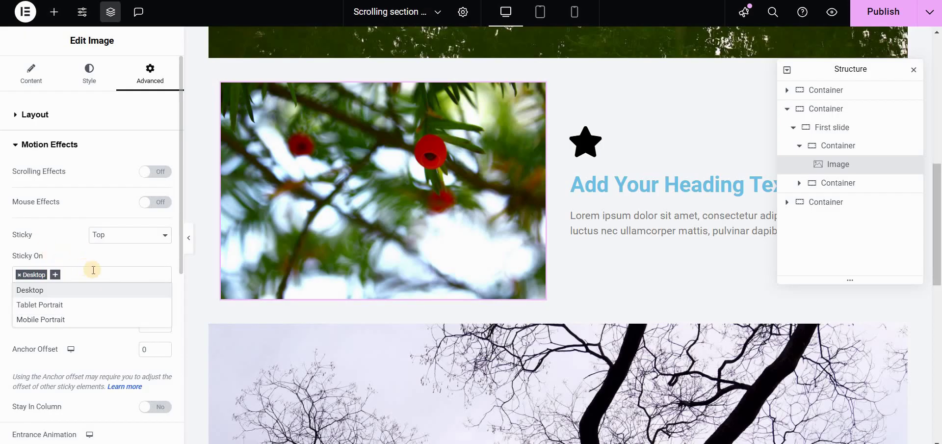
pyautogui.click(110, 274)
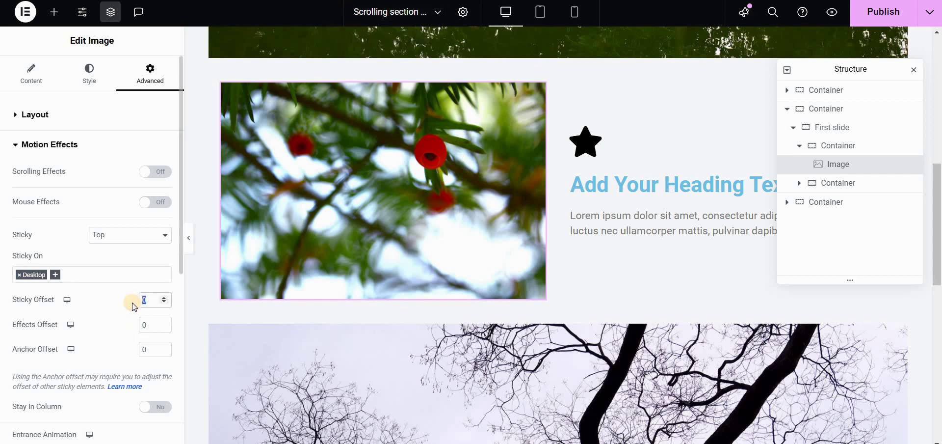
# Set sticky offset 200 and effects offset 420, then collapse First slide
pyautogui.write('200')
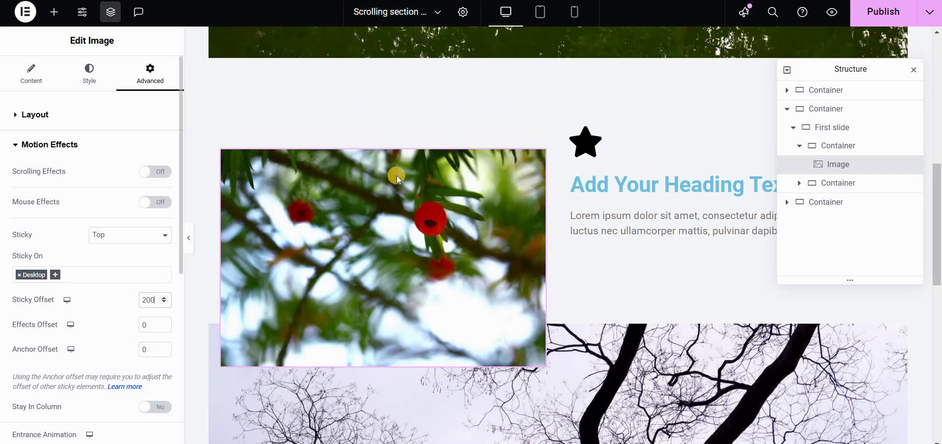
pyautogui.scroll(-1, 396, 175)
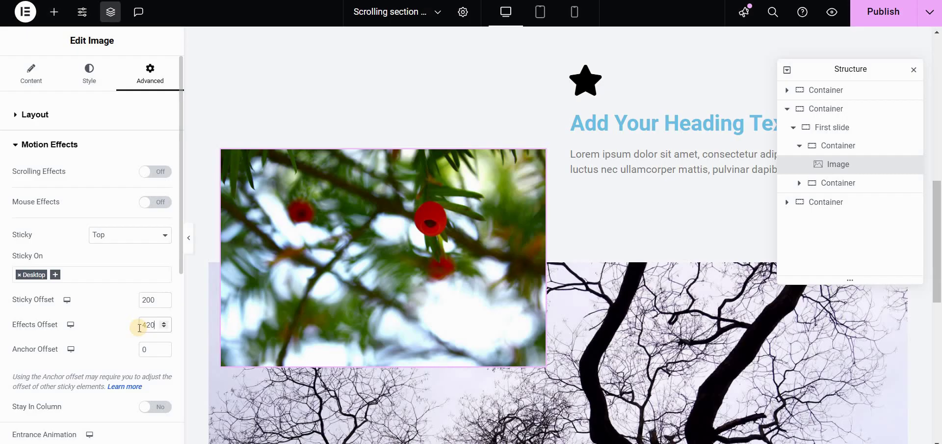
pyautogui.click(140, 326)
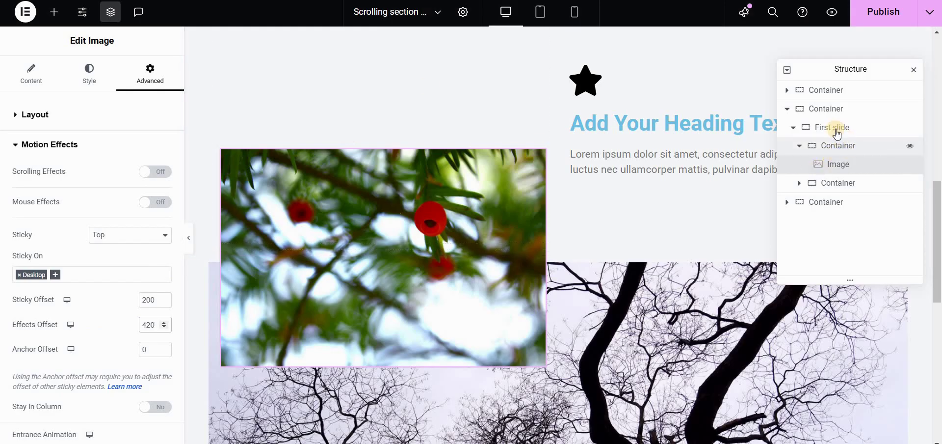
pyautogui.click(809, 129)
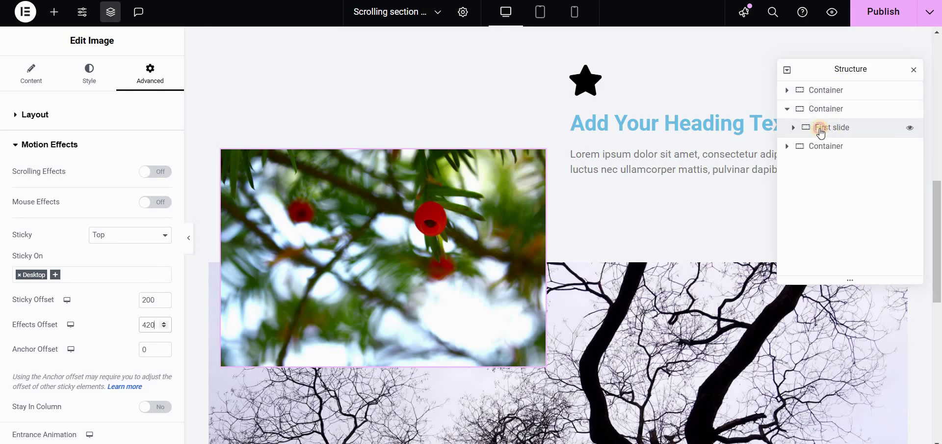
# Duplicate First slide in the navigator and rename the copy 'Second slide'
pyautogui.click(826, 129)
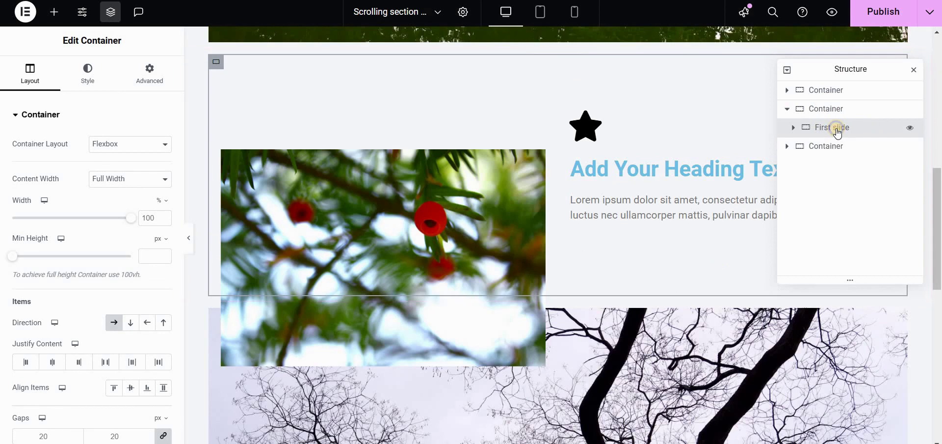
pyautogui.rightClick(836, 132)
pyautogui.click(837, 151)
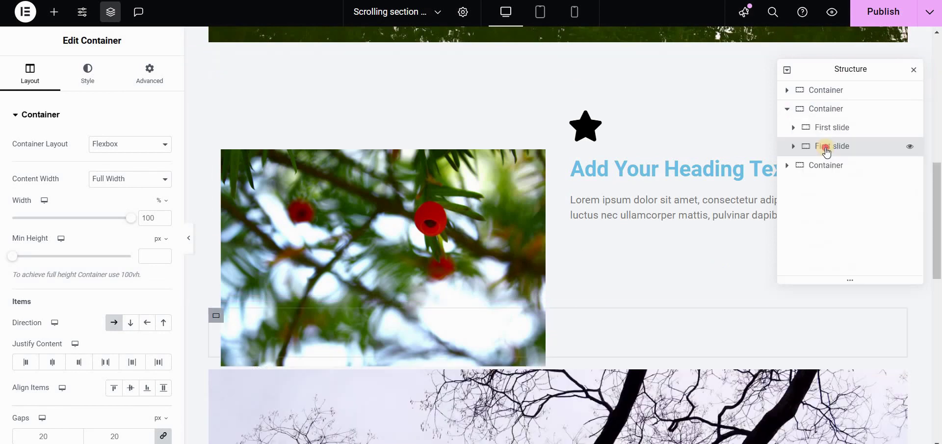
pyautogui.doubleClick(838, 153)
pyautogui.hotkey('ctrl', 'a')
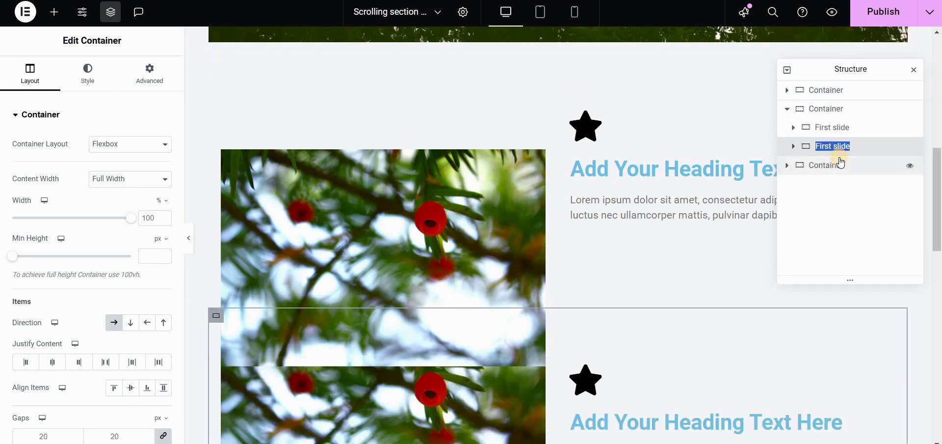
pyautogui.write('Second slide')
pyautogui.press('Return')
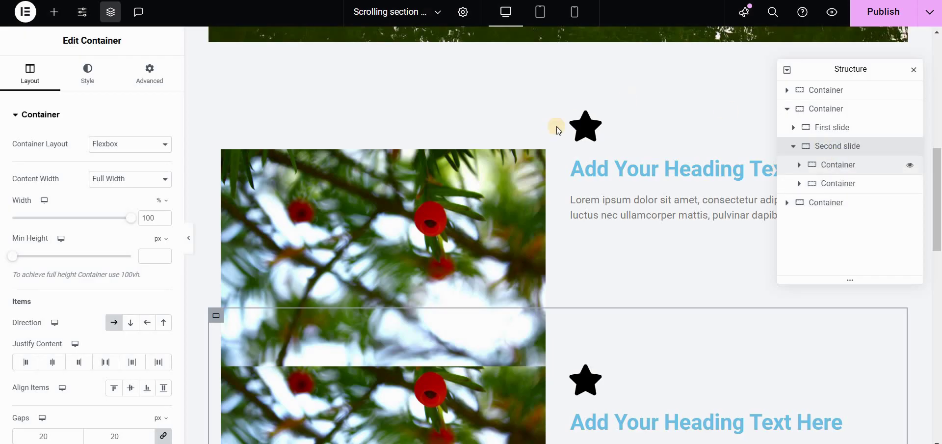
pyautogui.click(827, 169)
pyautogui.click(800, 165)
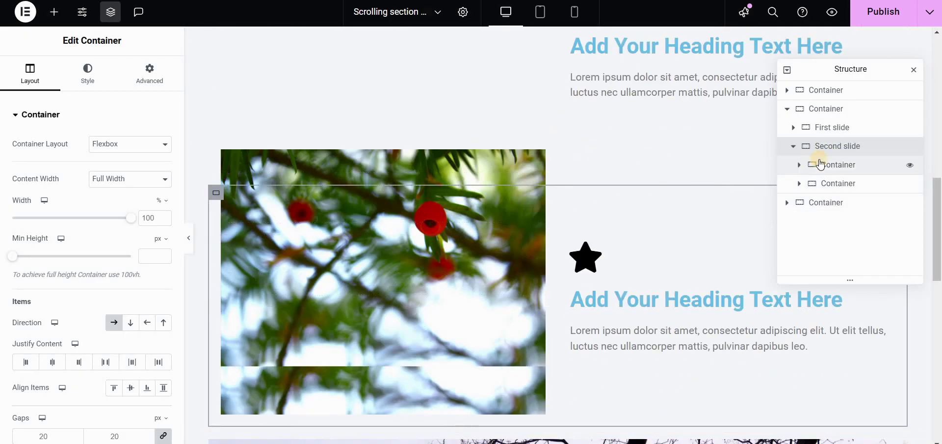
# Replace the second slide's image with a different photo from the Media Library
pyautogui.click(812, 184)
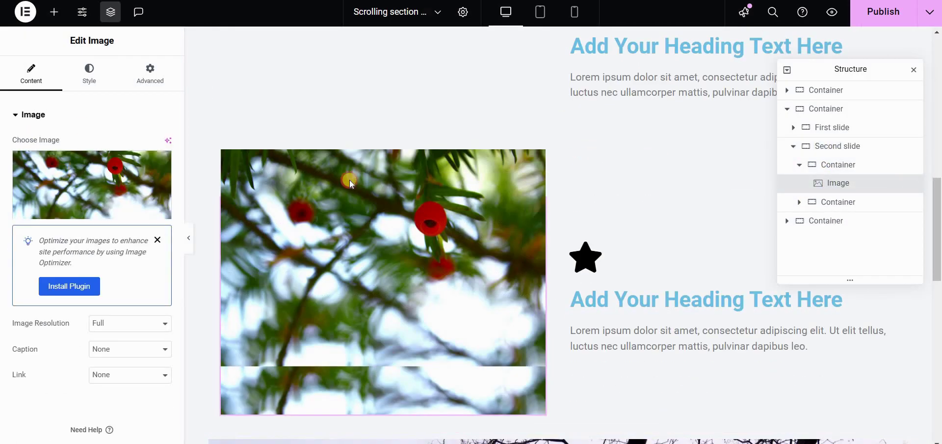
pyautogui.click(66, 178)
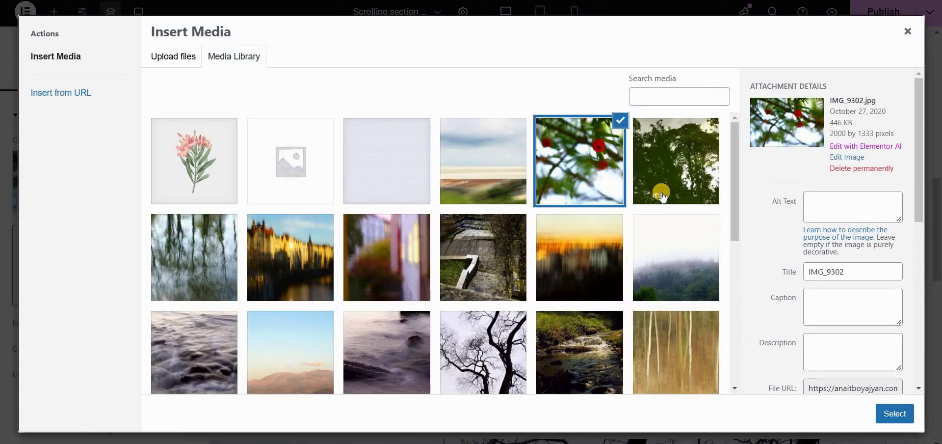
pyautogui.click(311, 259)
pyautogui.click(899, 417)
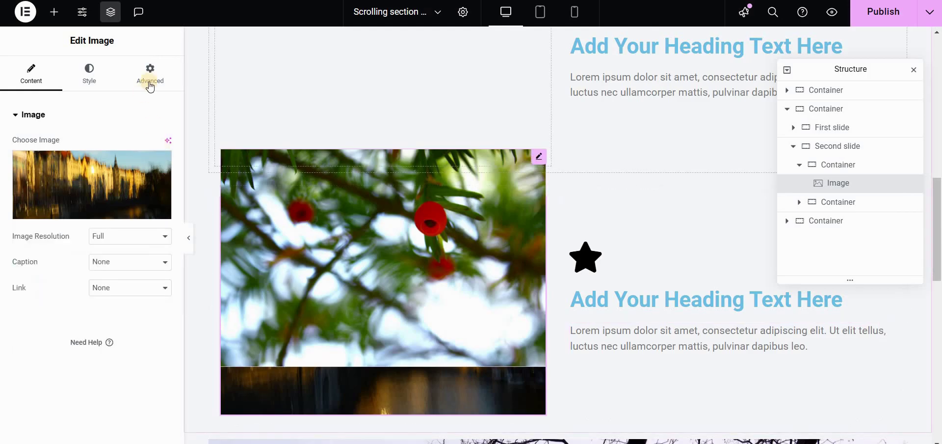
# Open the second image's Advanced settings and select its Z-Index field
pyautogui.click(150, 81)
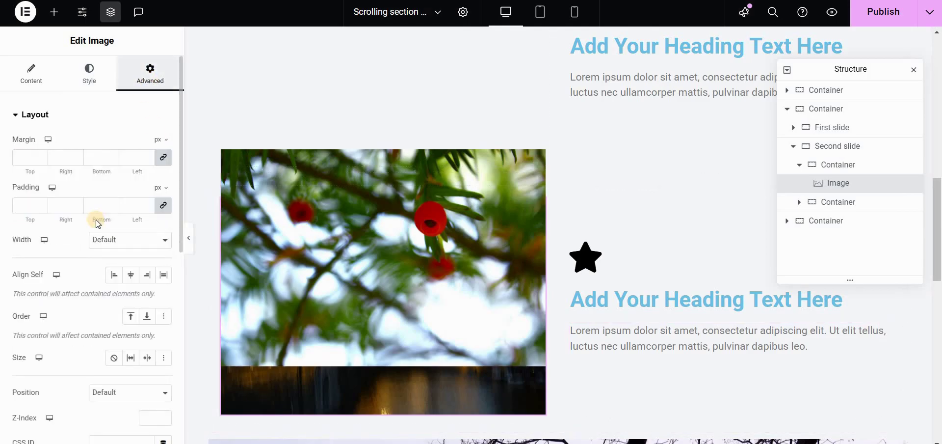
pyautogui.scroll(-1, 96, 221)
pyautogui.scroll(-3, 97, 222)
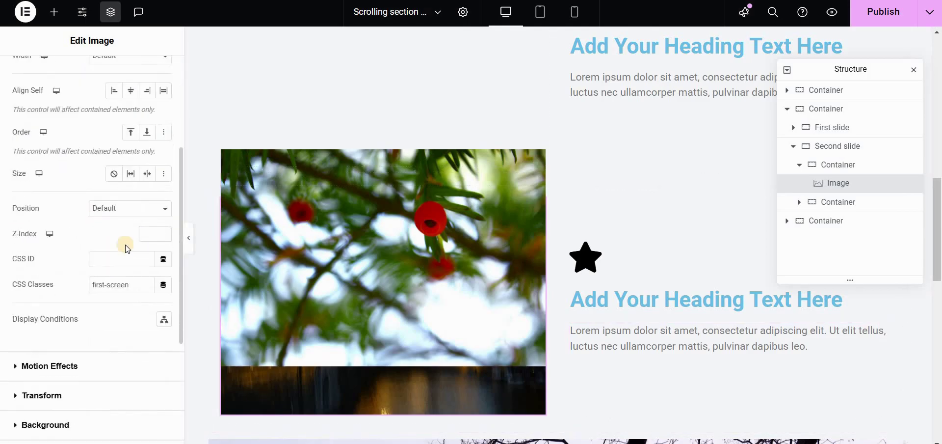
pyautogui.click(151, 233)
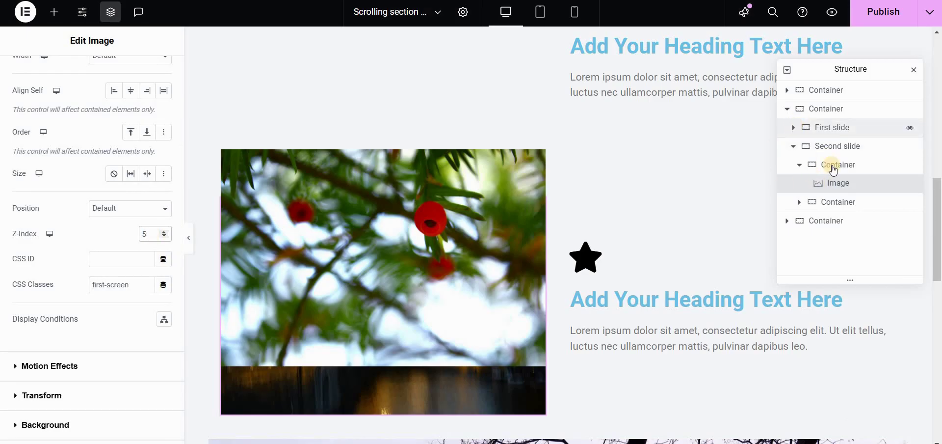
# Give the first slide's image a Z-Index of 2
pyautogui.click(793, 127)
pyautogui.click(805, 163)
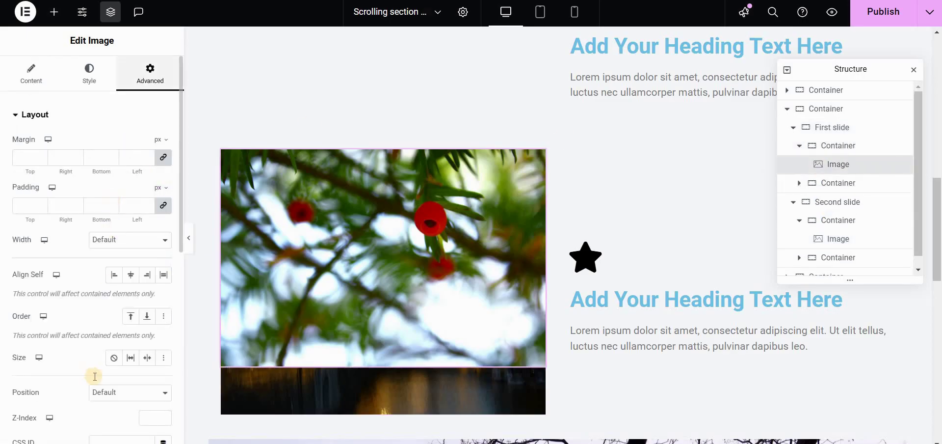
pyautogui.scroll(-1, 94, 376)
pyautogui.click(152, 353)
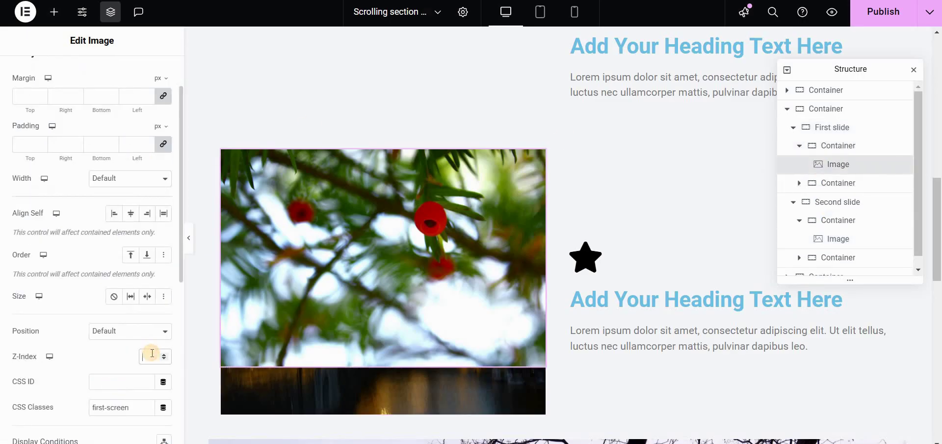
pyautogui.write('2')
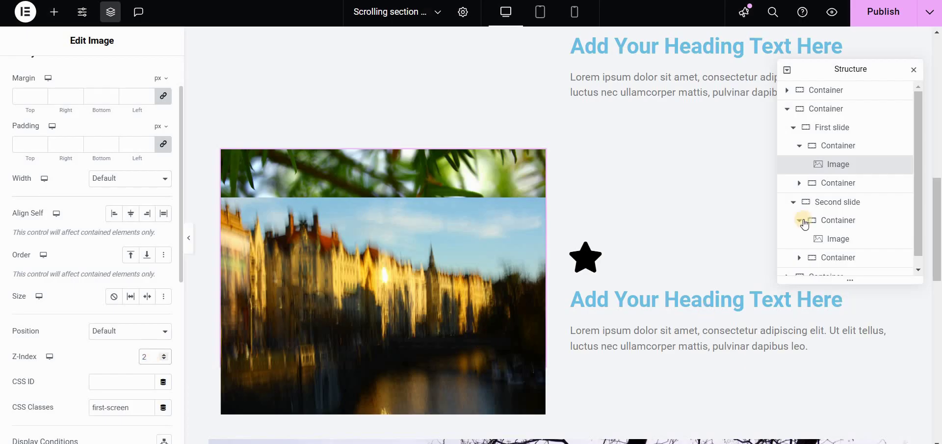
# Change the second image's CSS class from first-screen to middle-screen and expand Motion Effects
pyautogui.click(427, 250)
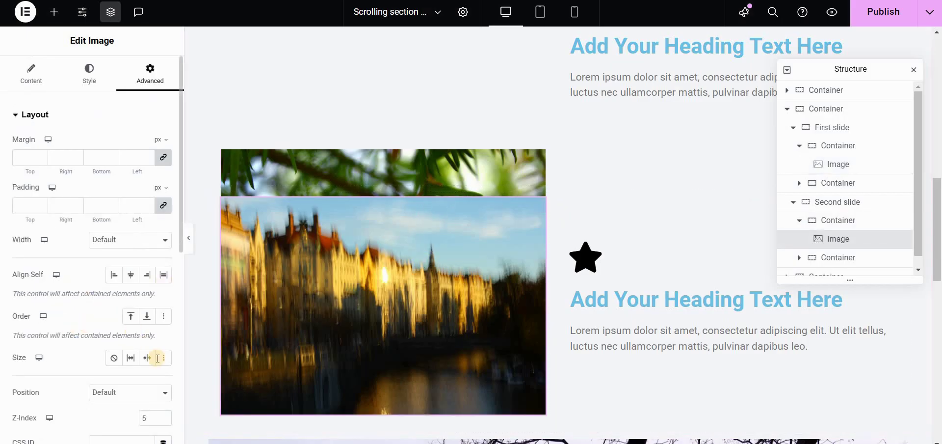
pyautogui.scroll(-1, 153, 358)
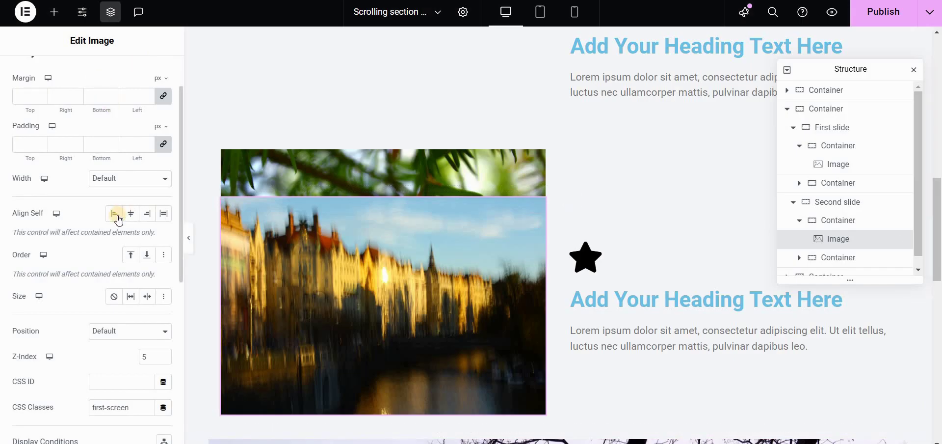
pyautogui.scroll(-3, 137, 243)
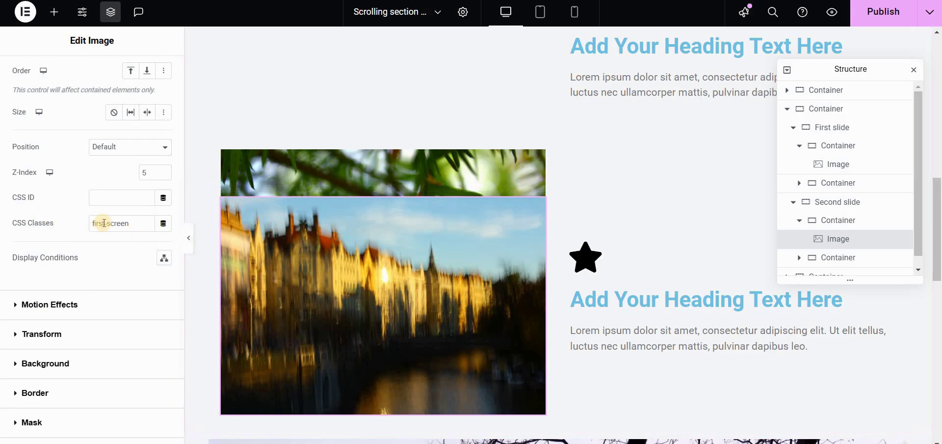
pyautogui.moveTo(104, 223); pyautogui.dragTo(81, 226)
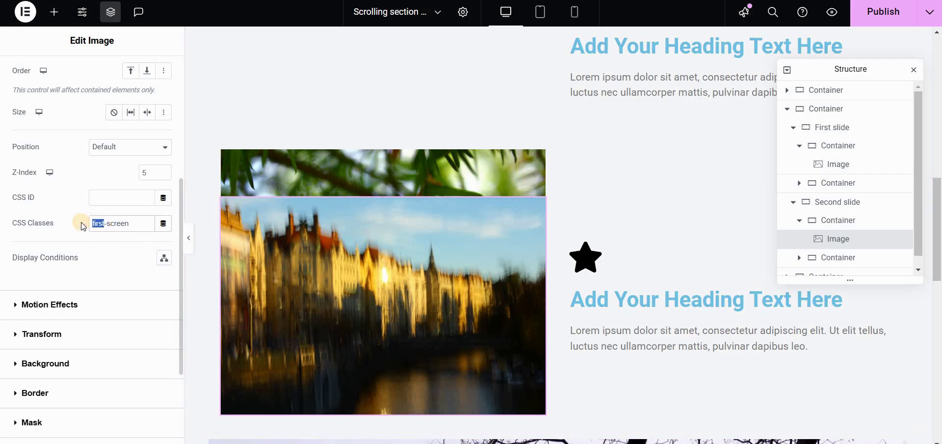
pyautogui.write('middle')
pyautogui.click(61, 303)
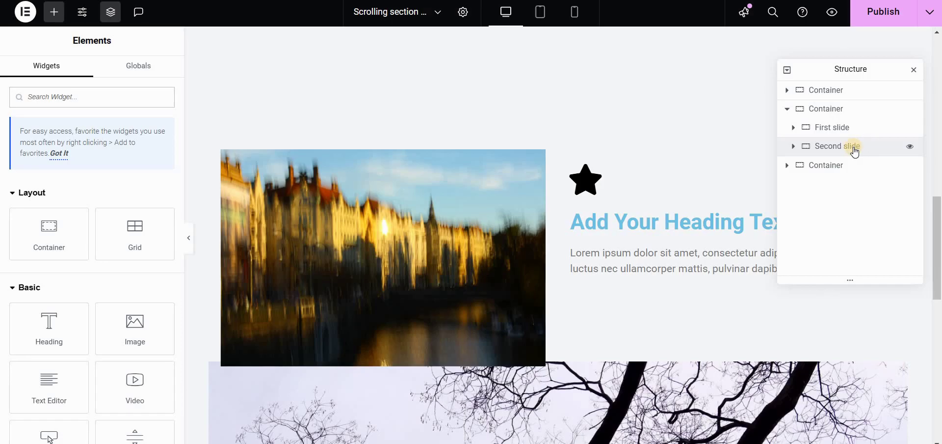
# Duplicate the Second slide container and rename the copy 'Third slide'
pyautogui.rightClick(855, 151)
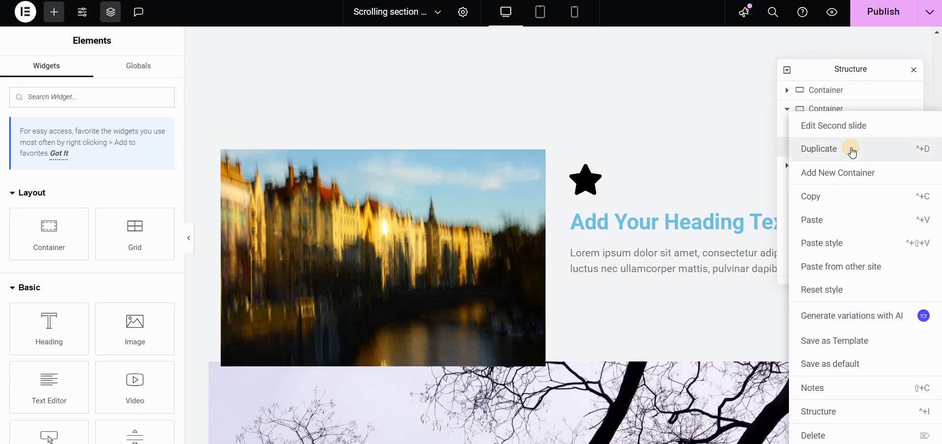
pyautogui.click(852, 153)
pyautogui.doubleClick(839, 165)
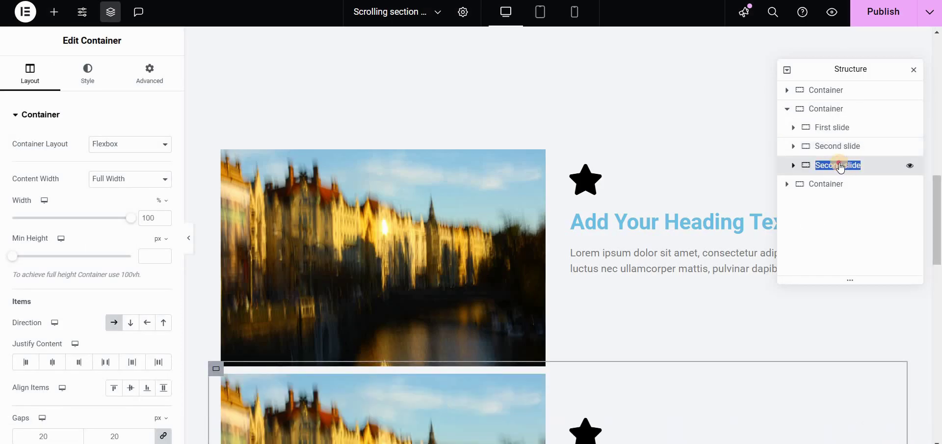
pyautogui.moveTo(841, 167); pyautogui.dragTo(811, 171)
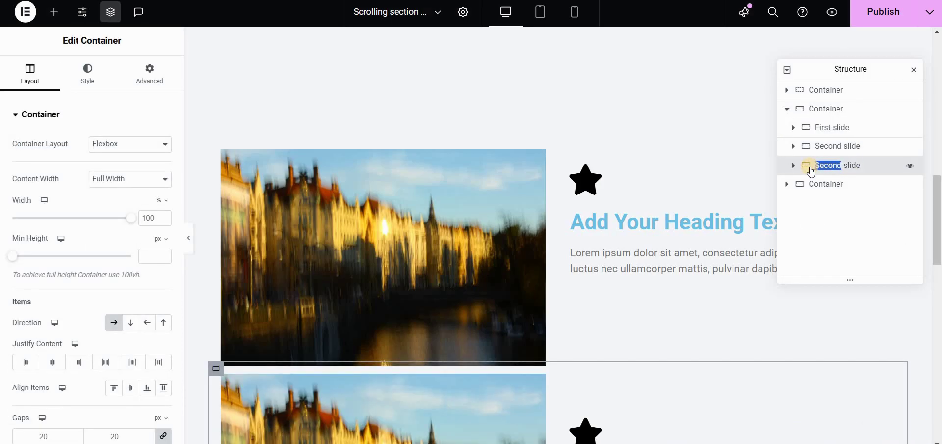
pyautogui.tripleClick(831, 171)
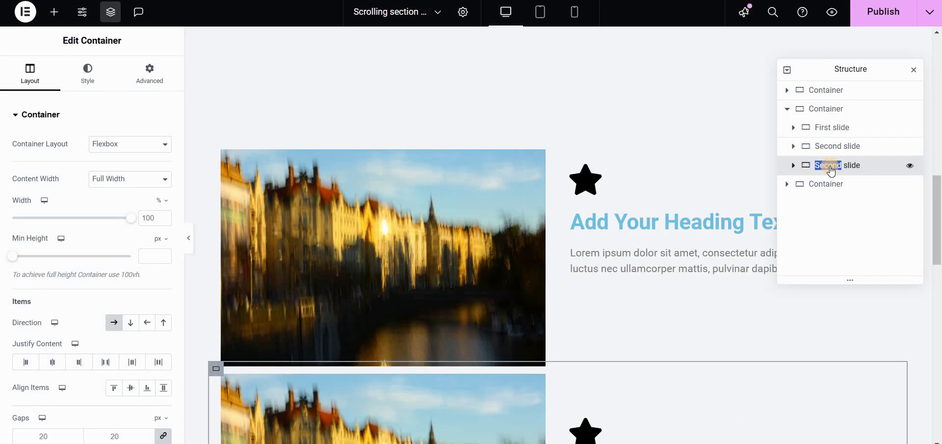
pyautogui.write('Third slide')
pyautogui.press('Return')
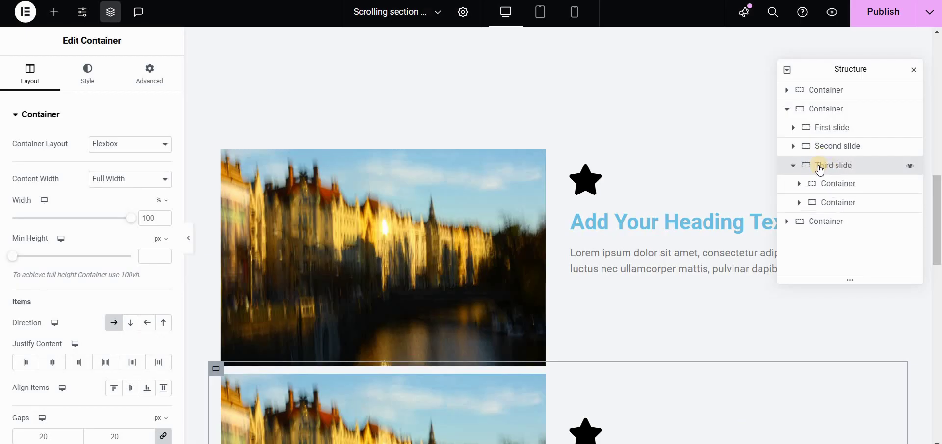
# Expand the Third slide's first container and select its city image
pyautogui.click(818, 185)
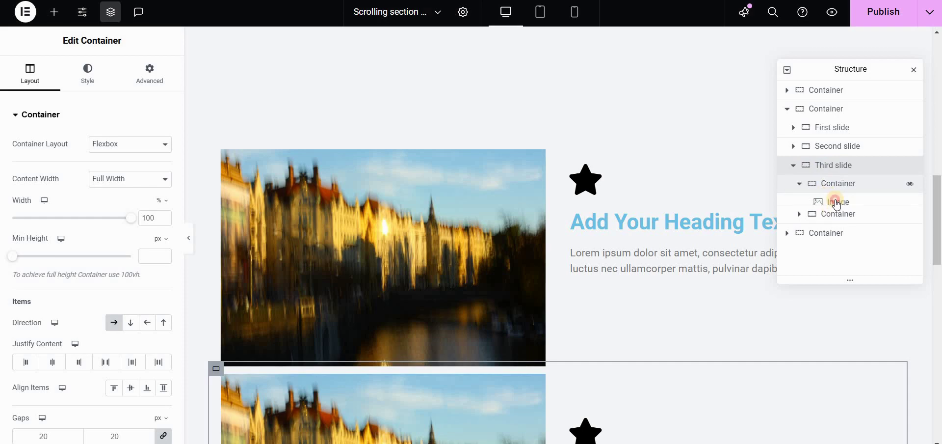
pyautogui.click(537, 243)
pyautogui.scroll(-4, 465, 211)
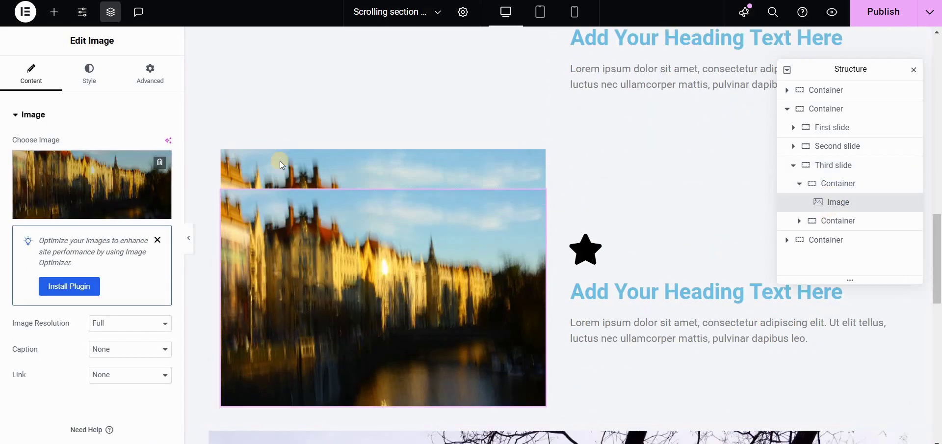
# Replace the third slide's image with the birch-trees photo from the media library
pyautogui.doubleClick(465, 210)
pyautogui.click(388, 255)
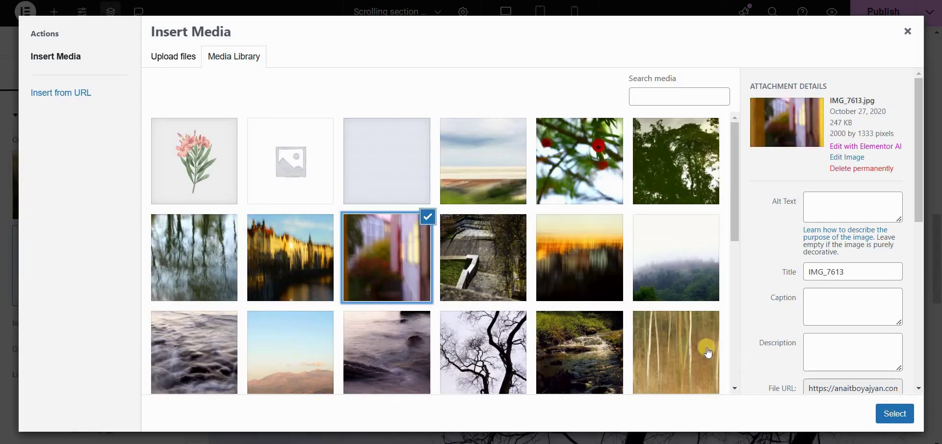
pyautogui.click(676, 352)
pyautogui.click(895, 414)
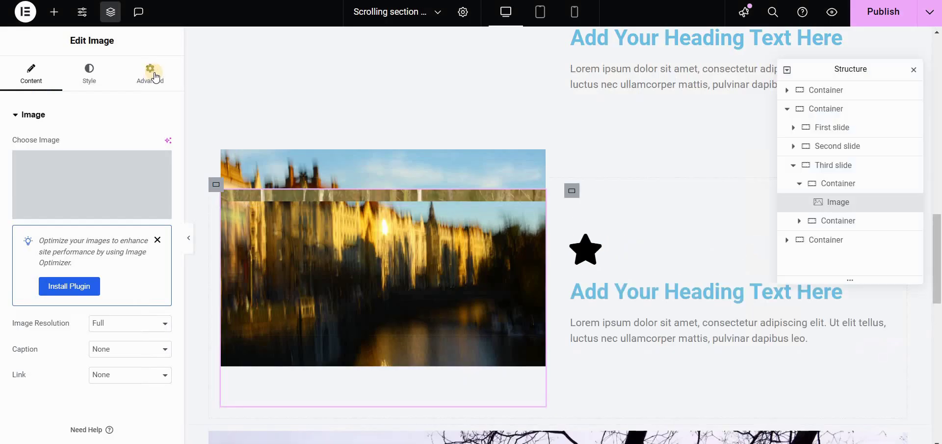
# Change the image's CSS class to last-screen and its z-index to 8
pyautogui.click(150, 74)
pyautogui.scroll(-3, 122, 354)
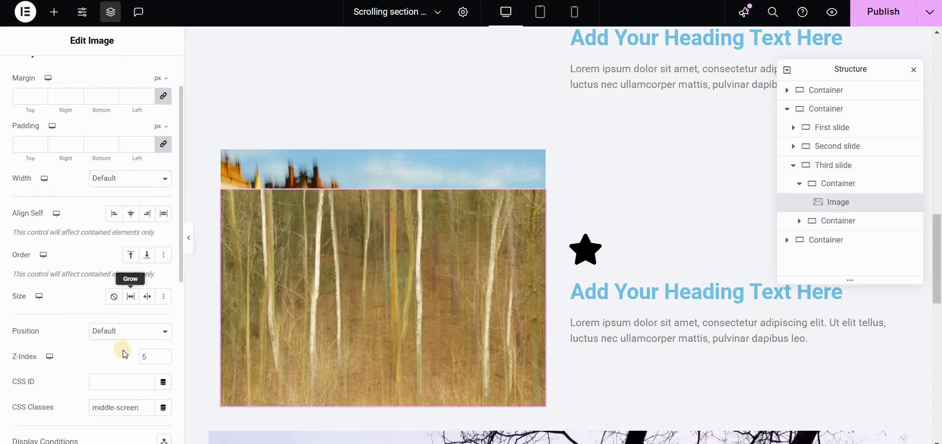
pyautogui.scroll(-1, 116, 287)
pyautogui.doubleClick(40, 282)
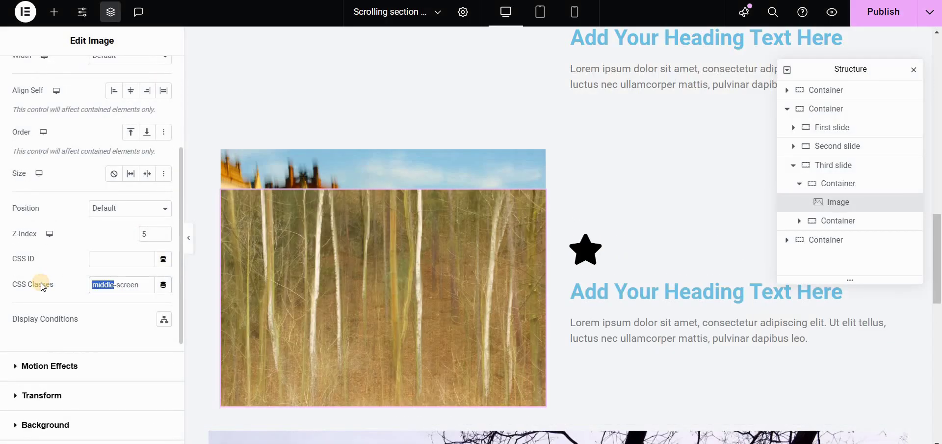
pyautogui.write('last')
pyautogui.click(140, 233)
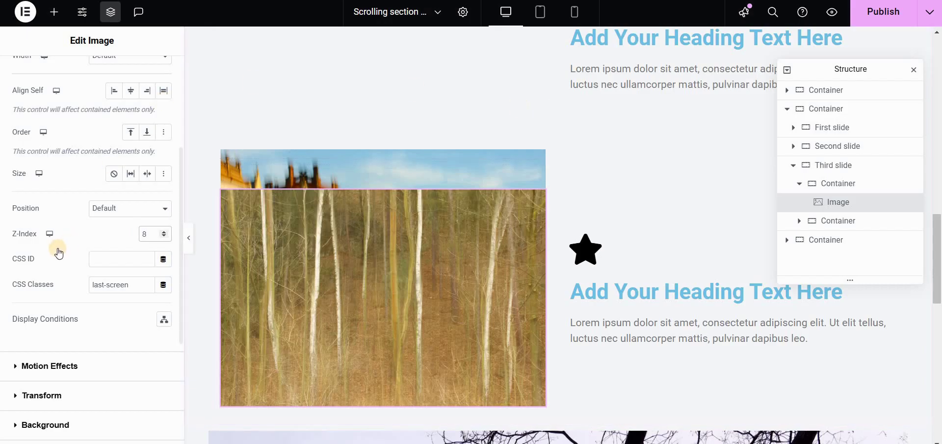
# Set the image's motion Effects Offset to 0 and enable Stay In Column
pyautogui.scroll(-3, 62, 246)
pyautogui.click(133, 243)
pyautogui.scroll(-1, 132, 215)
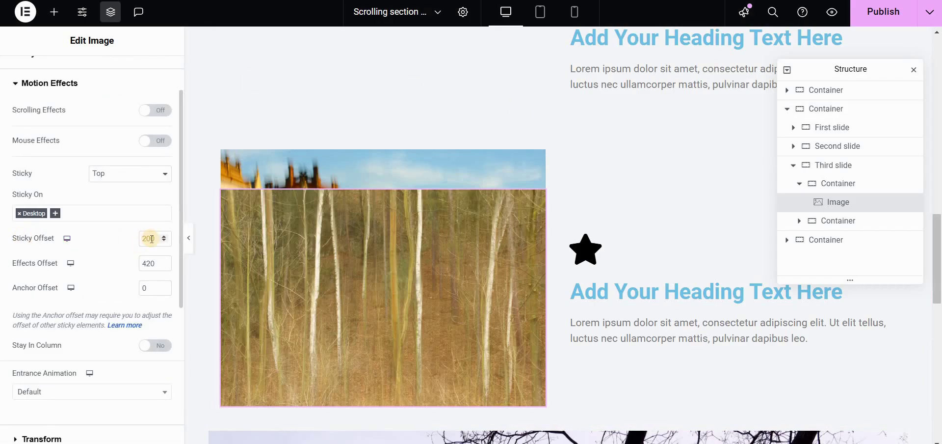
pyautogui.moveTo(158, 263); pyautogui.dragTo(127, 265)
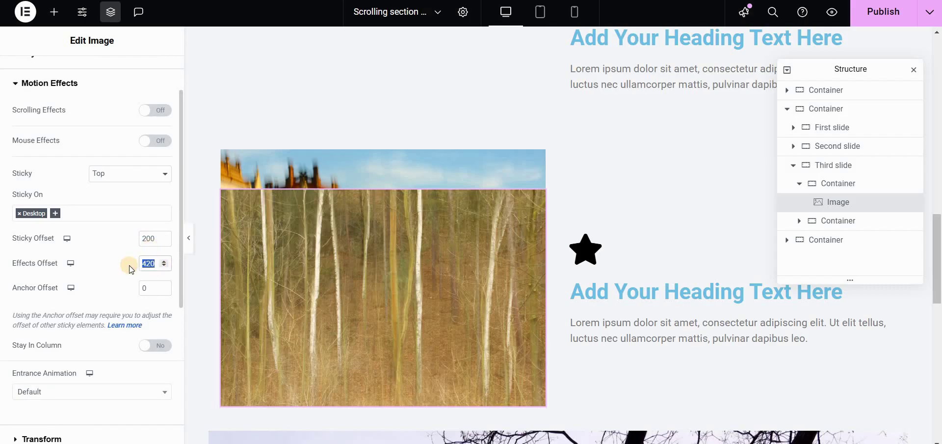
pyautogui.write('0')
pyautogui.click(158, 348)
# Publish the page, then paste and save the rounded-image, sticky-fade CSS in 'Scrolling sections'
pyautogui.click(875, 21)
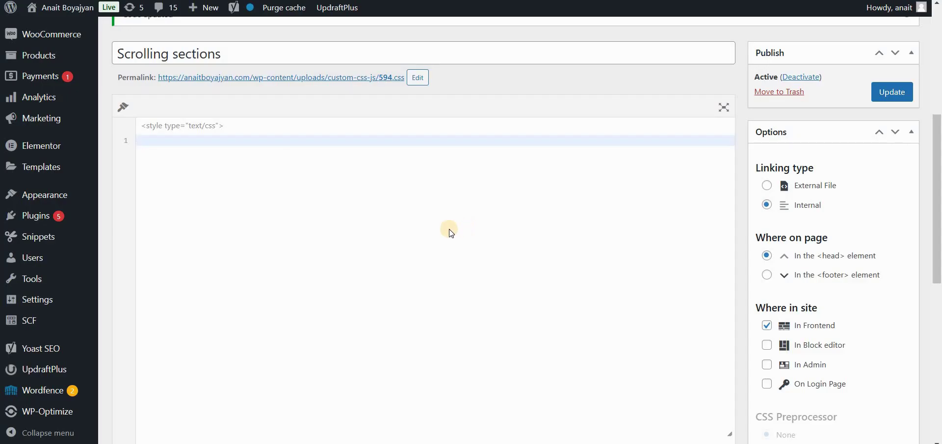
pyautogui.click(267, 202)
pyautogui.hotkey('ctrl', 'v')
pyautogui.scroll(4, 364, 234)
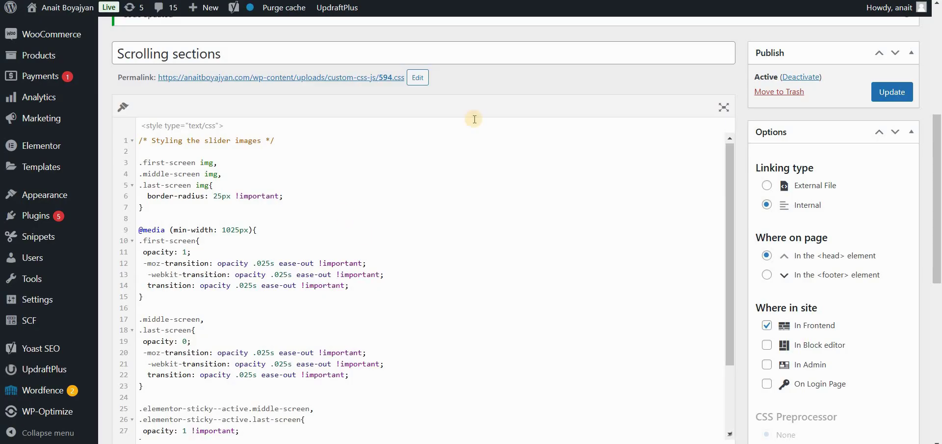
pyautogui.click(900, 93)
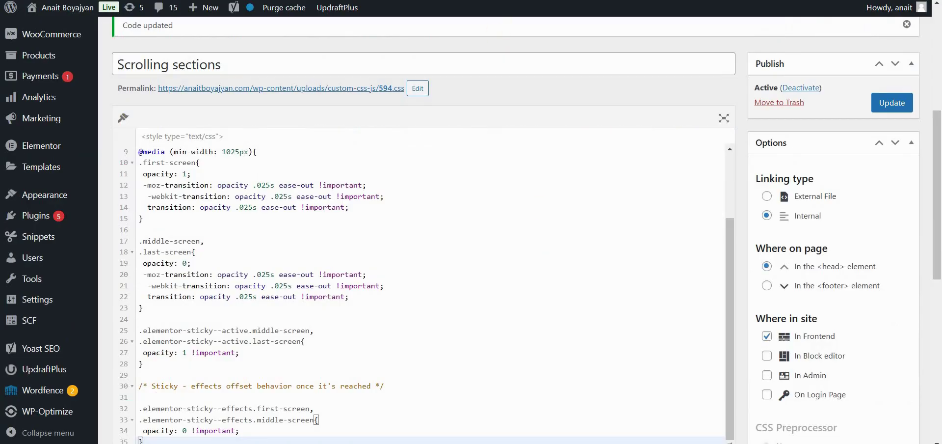
pyautogui.hotkey('ctrl', 'Tab')
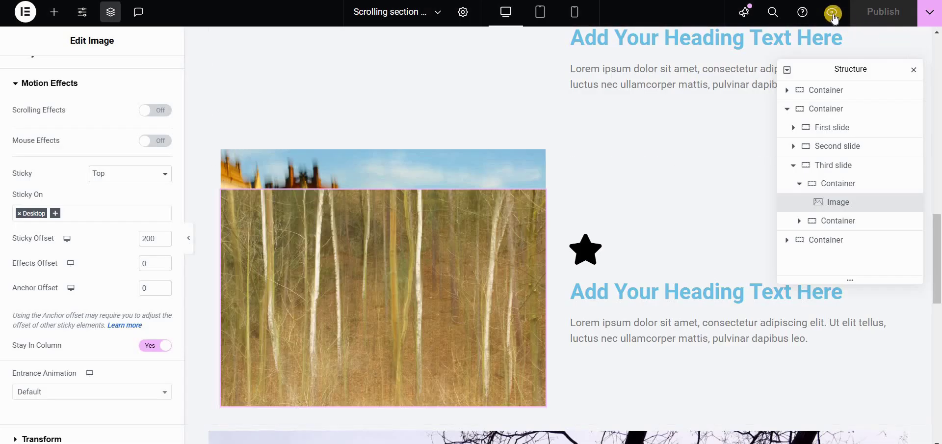
# Preview the live page and scroll through as the birch-trees slide stacks over earlier slides
pyautogui.click(833, 15)
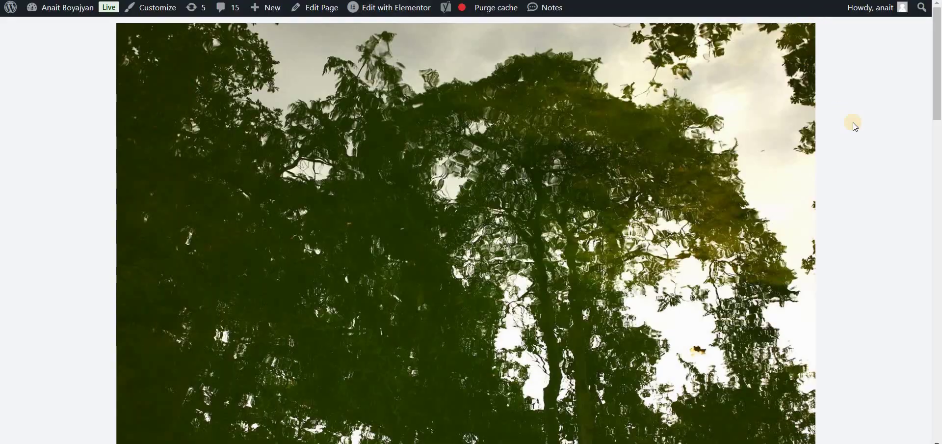
pyautogui.scroll(-5, 854, 124)
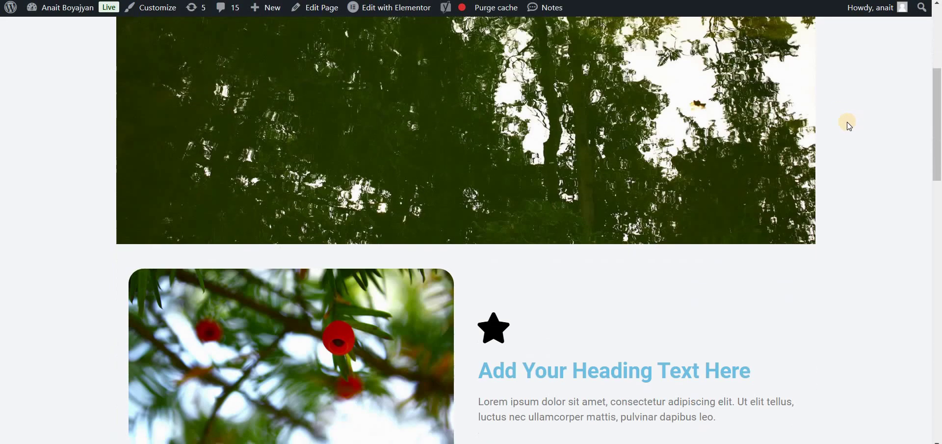
pyautogui.scroll(-8, 832, 123)
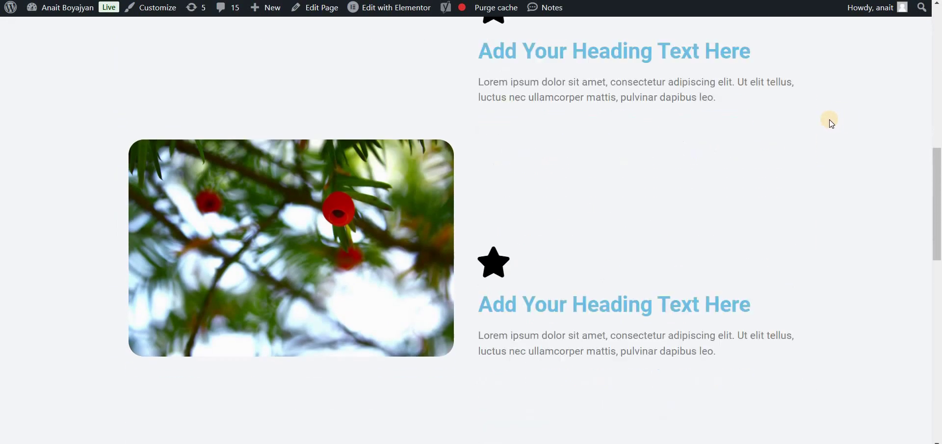
pyautogui.scroll(-5, 814, 115)
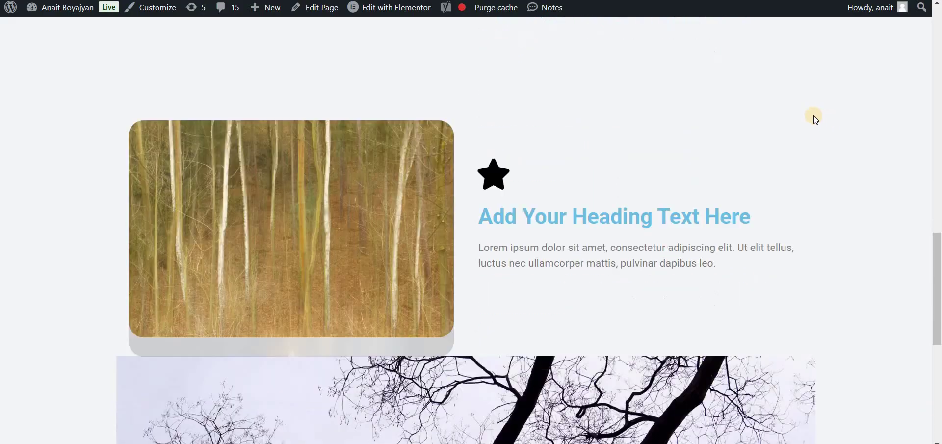